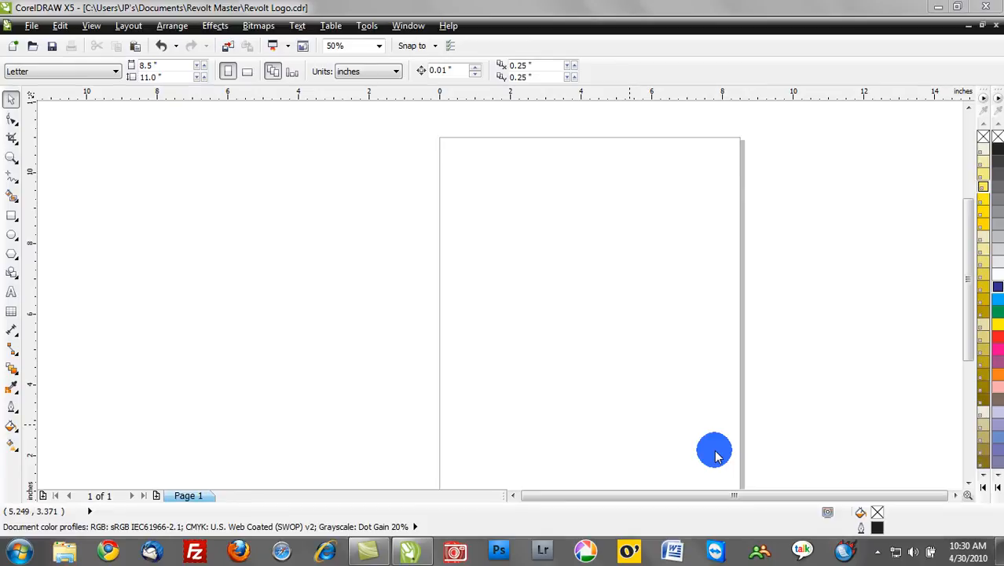
Step: Draw five separate circles of different sizes scattered across the page with the Ellipse tool
{"action": "left_click", "coordinate": [11, 233]}
{"action": "mouse_move", "coordinate": [477, 195]}
{"action": "left_mouse_down"}
{"action": "mouse_move", "coordinate": [507, 240]}
{"action": "mouse_move", "coordinate": [539, 258]}
{"action": "left_mouse_up"}
{"action": "left_click_drag", "start_coordinate": [538, 311], "coordinate": [628, 401]}
{"action": "mouse_move", "coordinate": [661, 421]}
{"action": "left_mouse_down"}
{"action": "mouse_move", "coordinate": [712, 450]}
{"action": "mouse_move", "coordinate": [710, 469]}
{"action": "left_mouse_up"}
{"action": "mouse_move", "coordinate": [614, 166]}
{"action": "left_mouse_down"}
{"action": "mouse_move", "coordinate": [665, 205]}
{"action": "mouse_move", "coordinate": [670, 222]}
{"action": "left_mouse_up"}
{"action": "left_click_drag", "start_coordinate": [638, 252], "coordinate": [696, 293]}
Step: Reposition the circles individually with the Pick tool so they are spread around the page
{"action": "left_click", "coordinate": [11, 99]}
{"action": "left_click", "coordinate": [242, 169]}
{"action": "left_click_drag", "start_coordinate": [527, 250], "coordinate": [496, 263]}
{"action": "left_click_drag", "start_coordinate": [571, 336], "coordinate": [531, 346]}
{"action": "left_click_drag", "start_coordinate": [679, 280], "coordinate": [706, 281]}
{"action": "left_click_drag", "start_coordinate": [655, 222], "coordinate": [635, 216]}
{"action": "left_click_drag", "start_coordinate": [665, 446], "coordinate": [662, 469]}
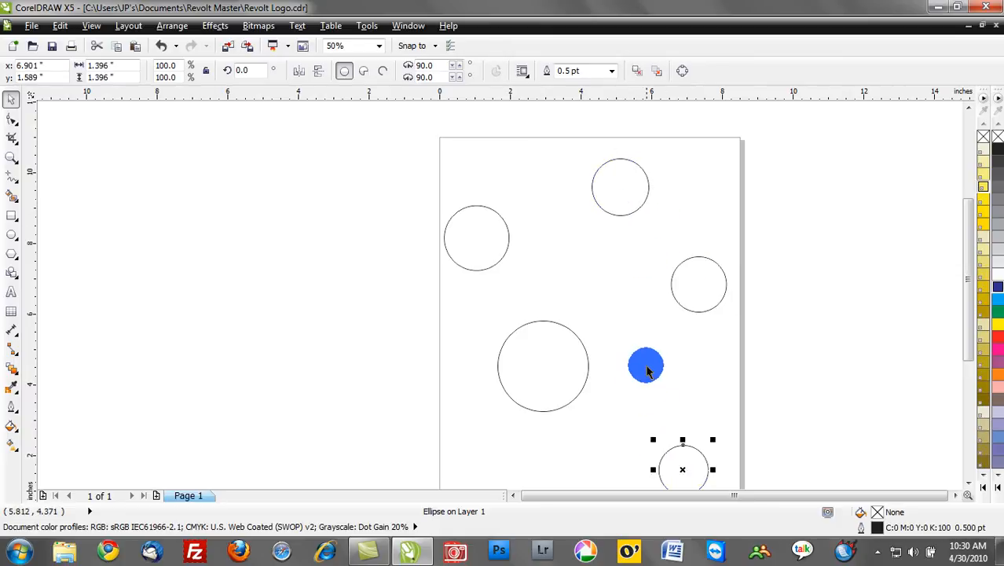
{"action": "left_click", "coordinate": [649, 372]}
{"action": "left_click", "coordinate": [605, 212]}
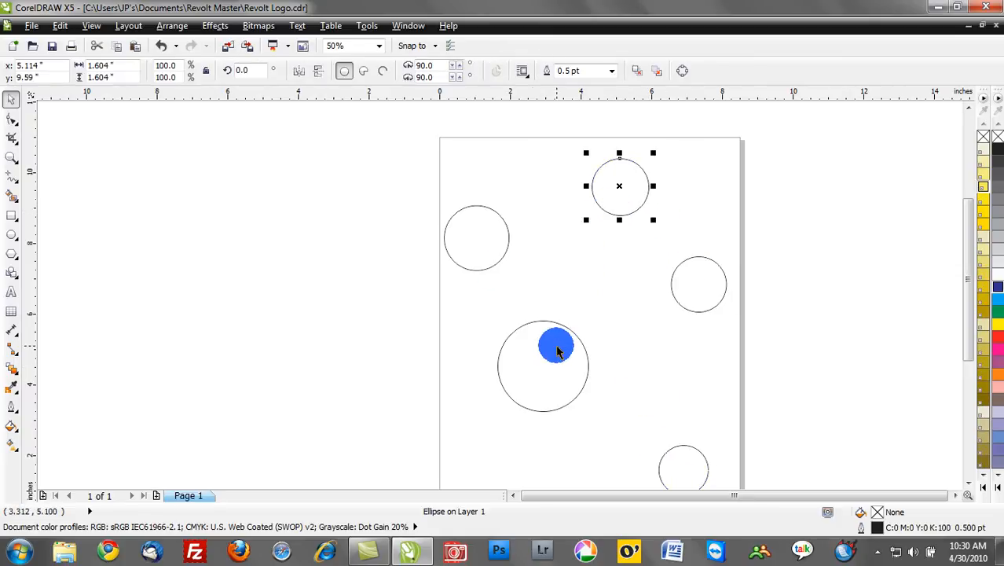
{"action": "left_click", "coordinate": [316, 188]}
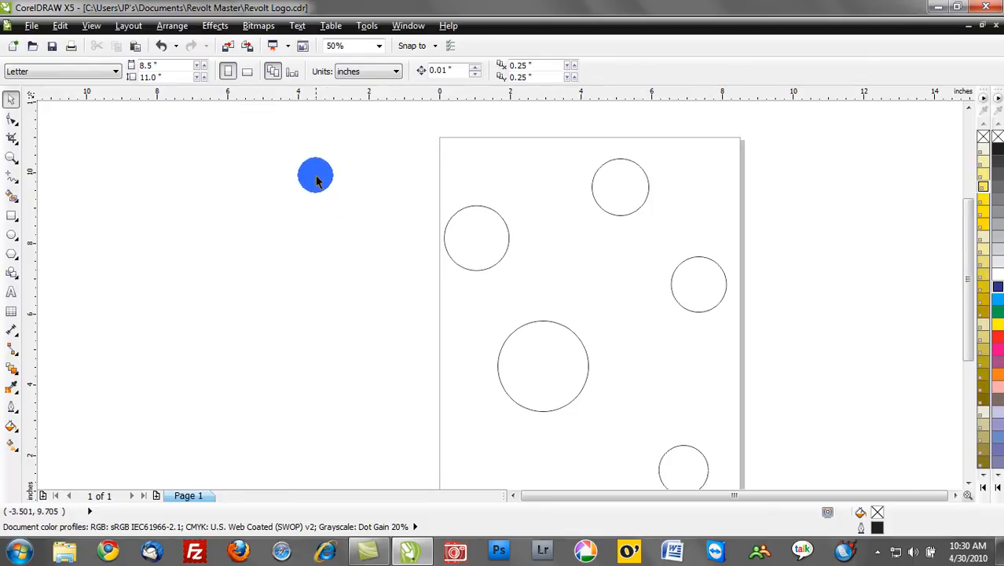
Step: Select all five circles on the page and group them
{"action": "left_click_drag", "start_coordinate": [324, 124], "coordinate": [793, 472]}
{"action": "scroll", "coordinate": [640, 362], "scroll_direction": "up", "scroll_amount": 1}
{"action": "scroll", "coordinate": [635, 380], "scroll_direction": "down", "scroll_amount": 1}
{"action": "scroll", "coordinate": [632, 385], "scroll_direction": "down", "scroll_amount": 1}
{"action": "left_click", "coordinate": [482, 334]}
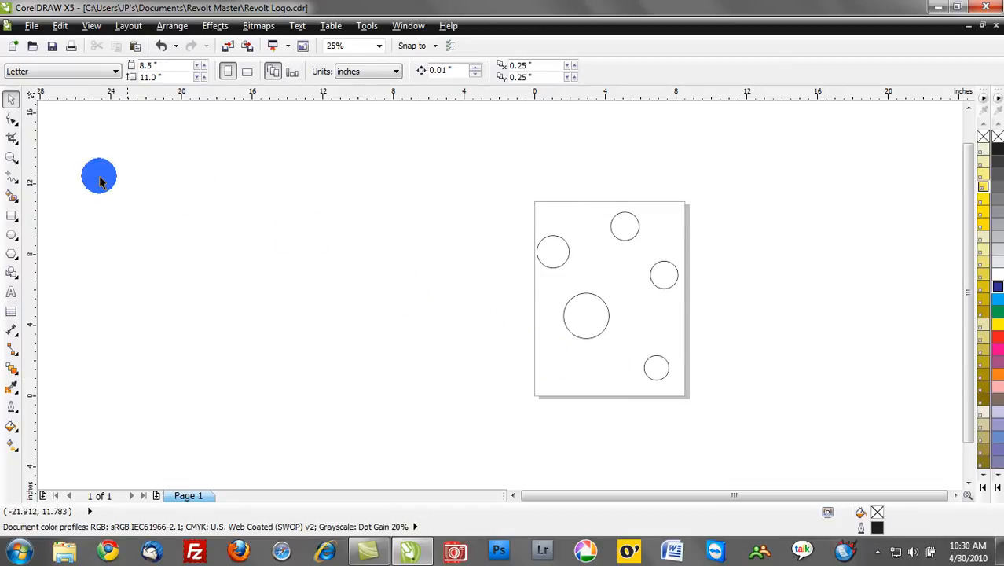
{"action": "left_click", "coordinate": [10, 102]}
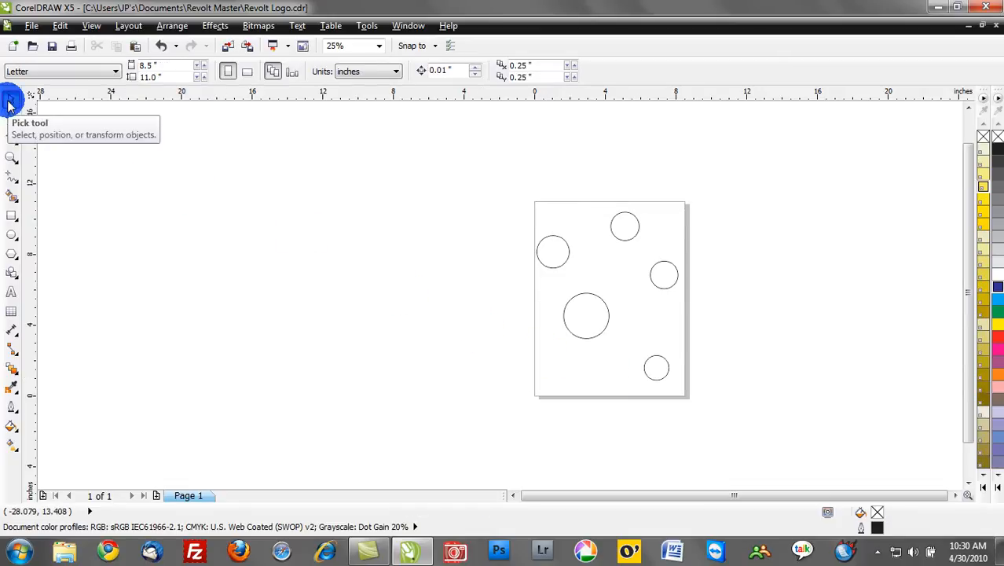
{"action": "double_click", "coordinate": [9, 102]}
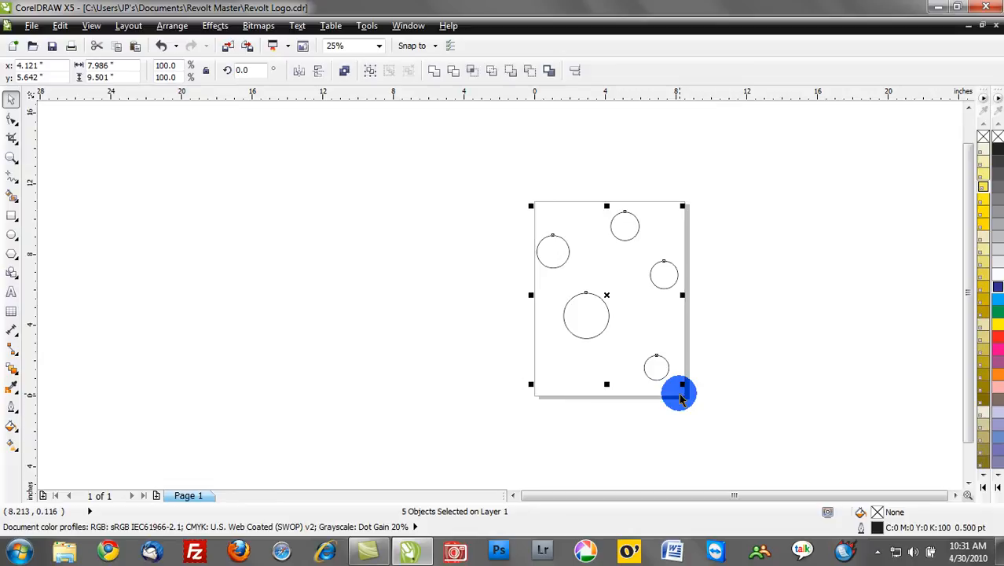
{"action": "key", "text": "ctrl+g"}
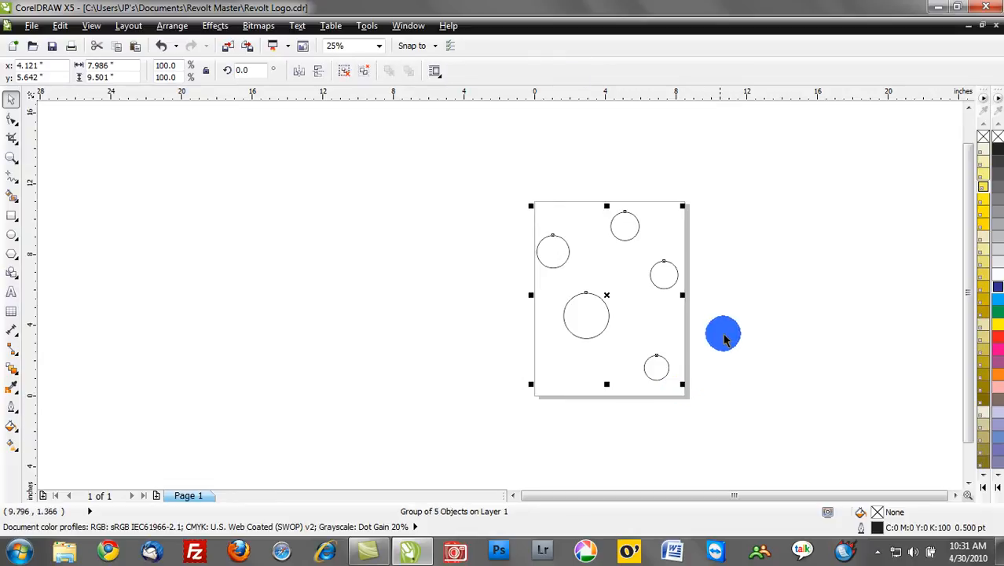
{"action": "left_click", "coordinate": [699, 319]}
{"action": "left_click", "coordinate": [598, 333]}
{"action": "left_click", "coordinate": [349, 333]}
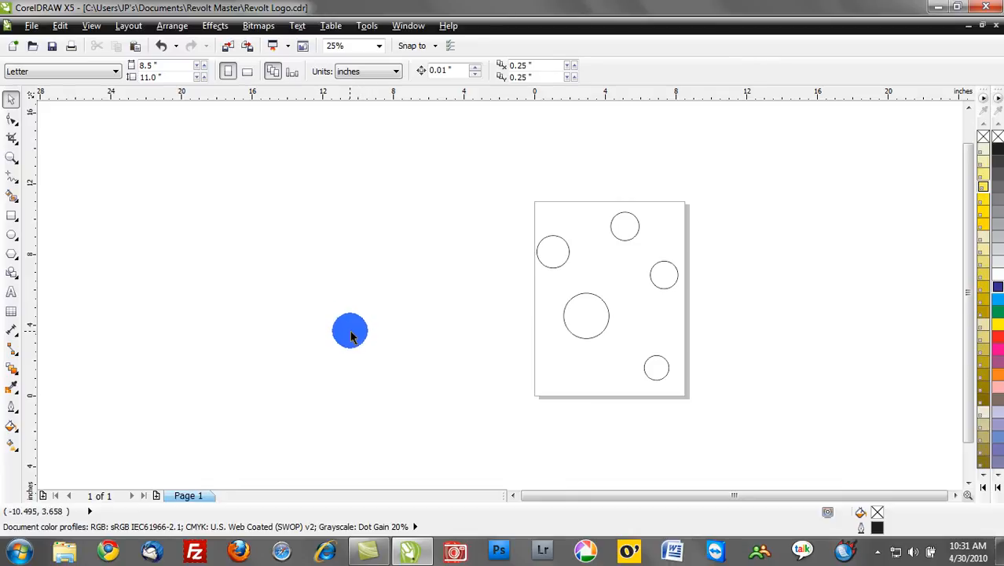
Step: Recolour the grouped circles, trying 50% black and PANTONE 1-1-3 C before applying a 30% black fill
{"action": "left_click", "coordinate": [665, 290]}
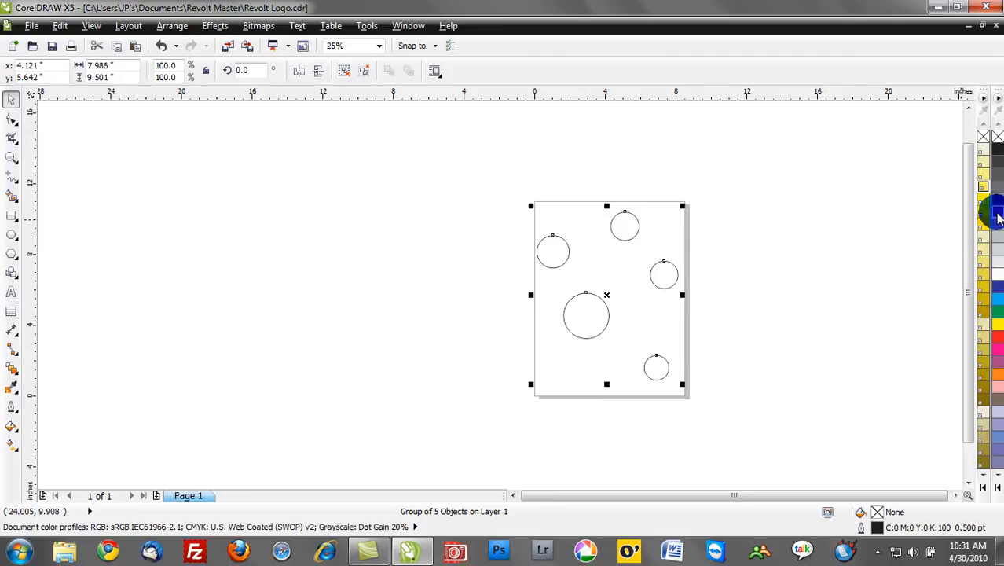
{"action": "left_click", "coordinate": [998, 218]}
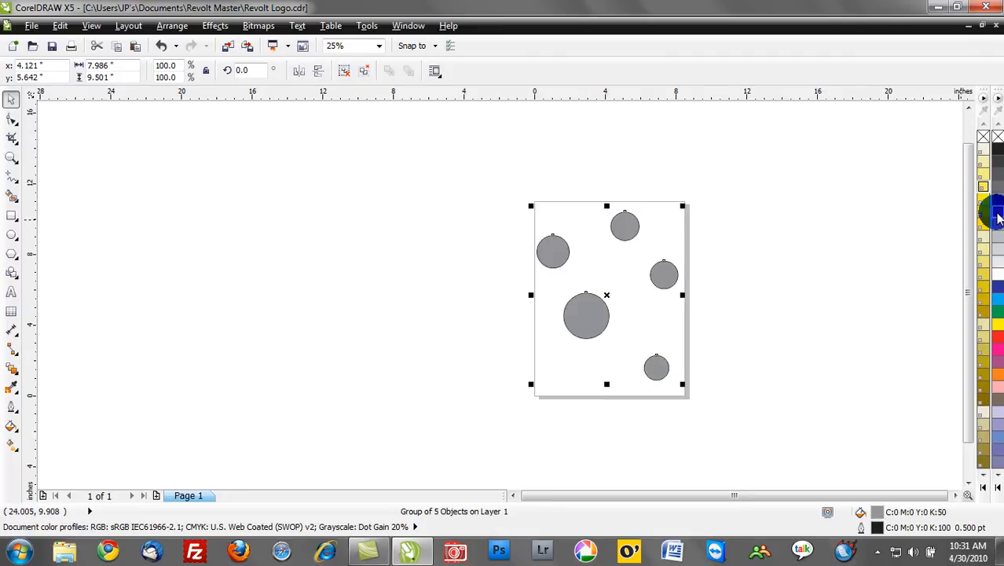
{"action": "left_click", "coordinate": [983, 173]}
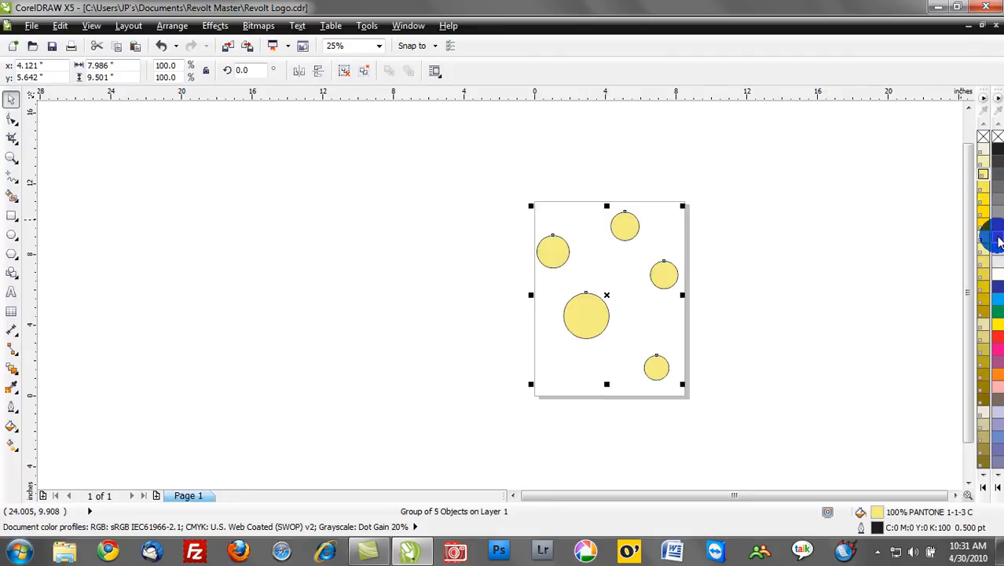
{"action": "left_click", "coordinate": [996, 236]}
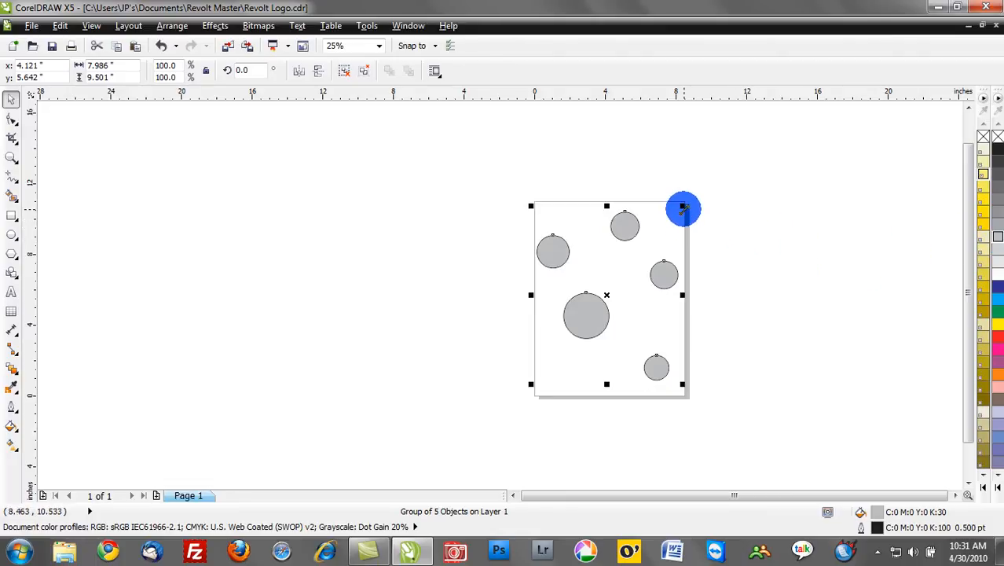
Step: Scale the group of circles down proportionally to about 69.4%, roughly 5.5 by 6.6 inches
{"action": "left_click_drag", "start_coordinate": [682, 205], "coordinate": [620, 242]}
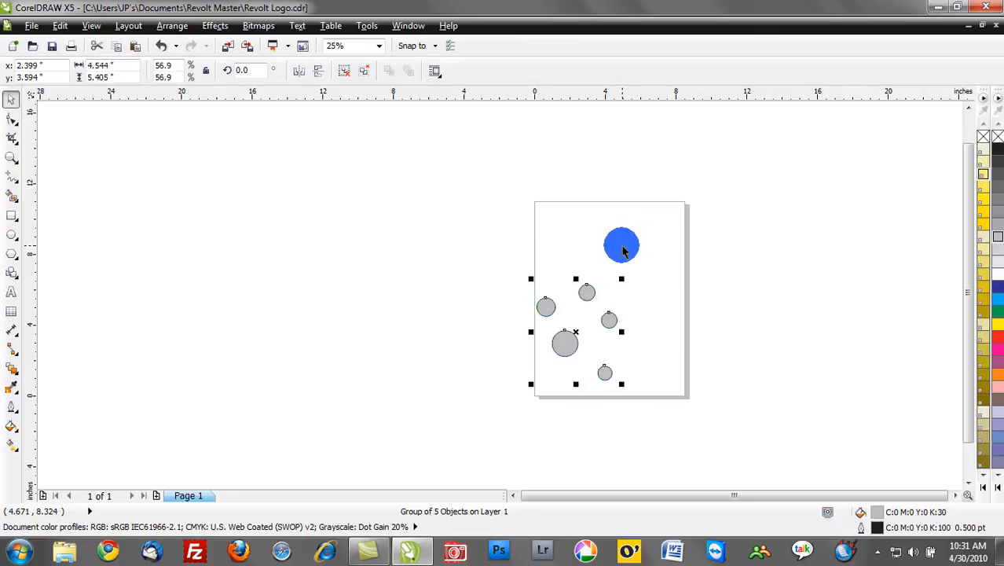
{"action": "left_click_drag", "start_coordinate": [622, 278], "coordinate": [641, 231]}
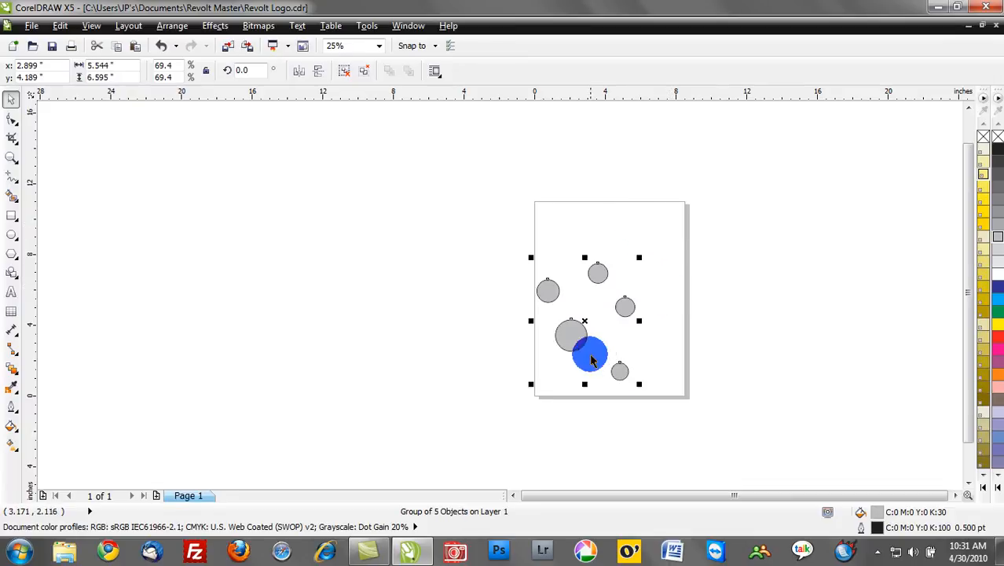
{"action": "scroll", "coordinate": [589, 353], "scroll_direction": "up", "scroll_amount": 1}
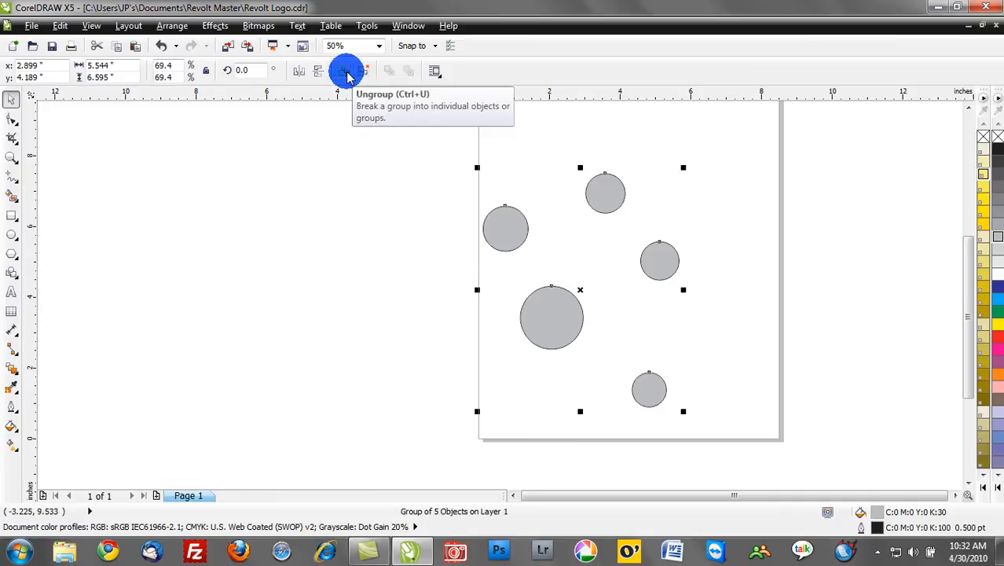
{"action": "left_click", "coordinate": [398, 177]}
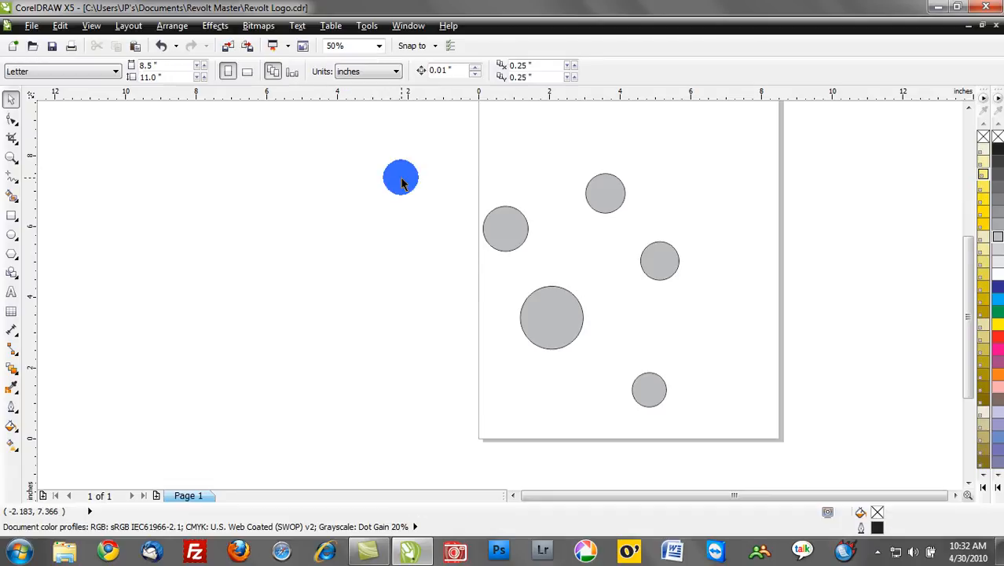
Step: Ungroup the five circles into individual objects
{"action": "double_click", "coordinate": [11, 99]}
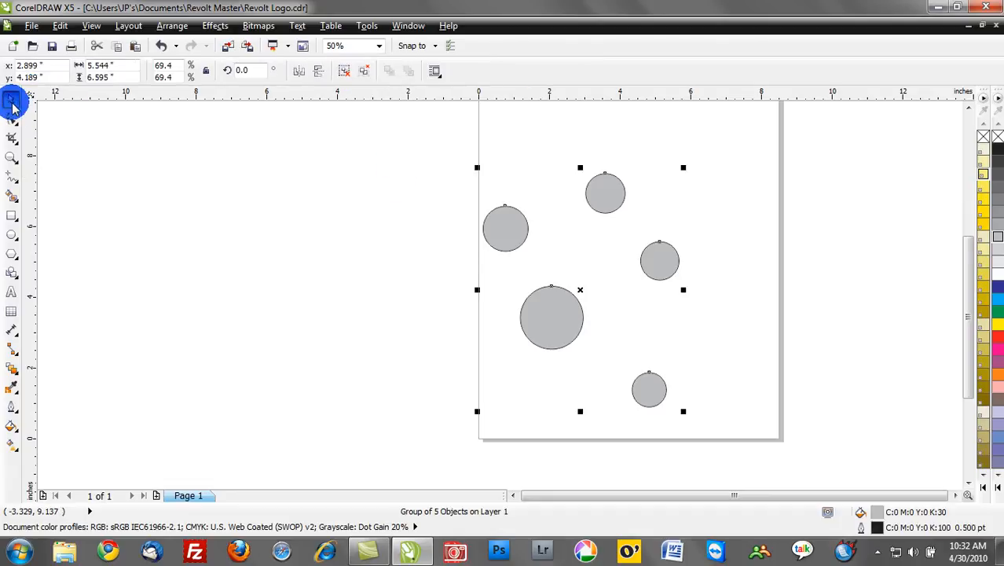
{"action": "key", "text": "ctrl+u"}
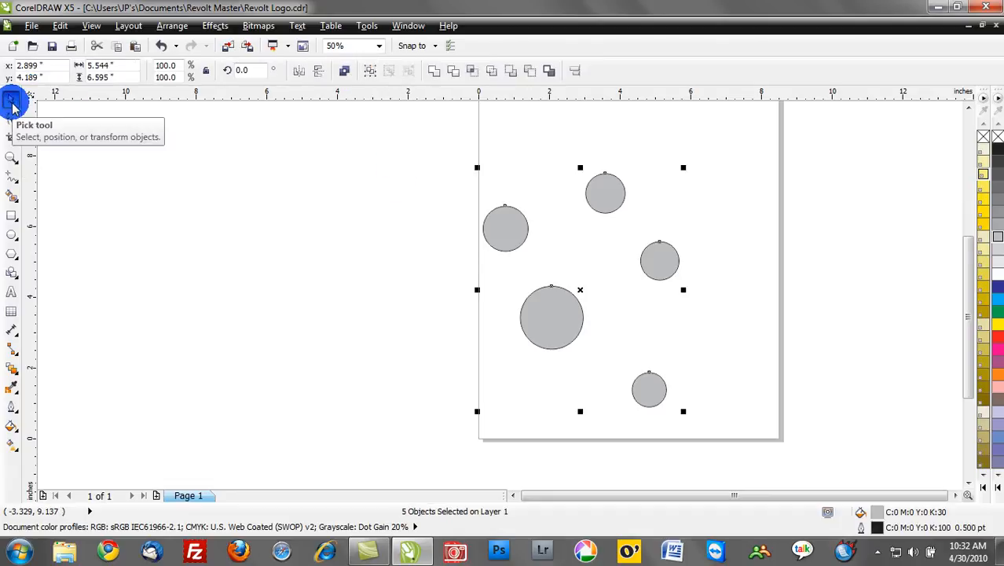
{"action": "left_click", "coordinate": [198, 201]}
Step: Fill the leftmost circle with 70% black and enlarge it proportionally to about 2.3 inches in diameter
{"action": "left_click", "coordinate": [509, 230]}
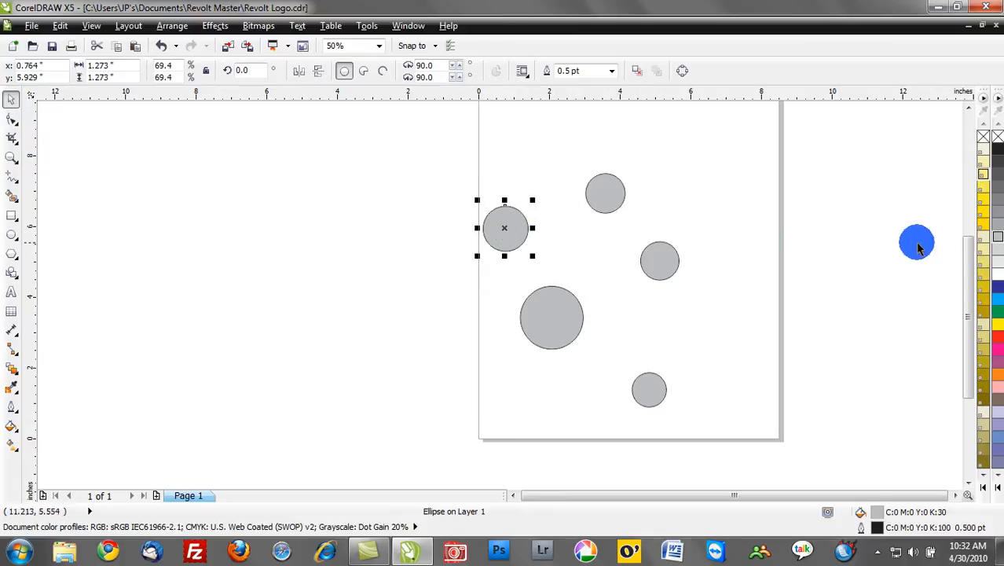
{"action": "left_click", "coordinate": [999, 187]}
{"action": "mouse_move", "coordinate": [998, 187]}
{"action": "left_mouse_down"}
{"action": "mouse_move", "coordinate": [538, 225]}
{"action": "mouse_move", "coordinate": [533, 198]}
{"action": "mouse_move", "coordinate": [570, 163]}
{"action": "left_mouse_up"}
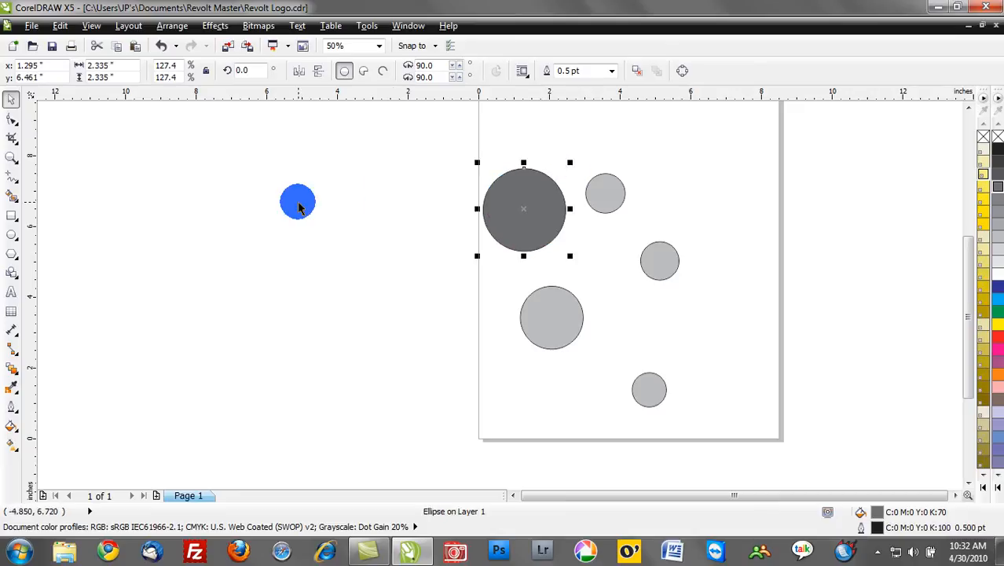
{"action": "left_click", "coordinate": [297, 203]}
Step: Group all five circles again and scale the group up proportionally to about 107.9%
{"action": "left_click", "coordinate": [556, 336]}
{"action": "left_click", "coordinate": [659, 275]}
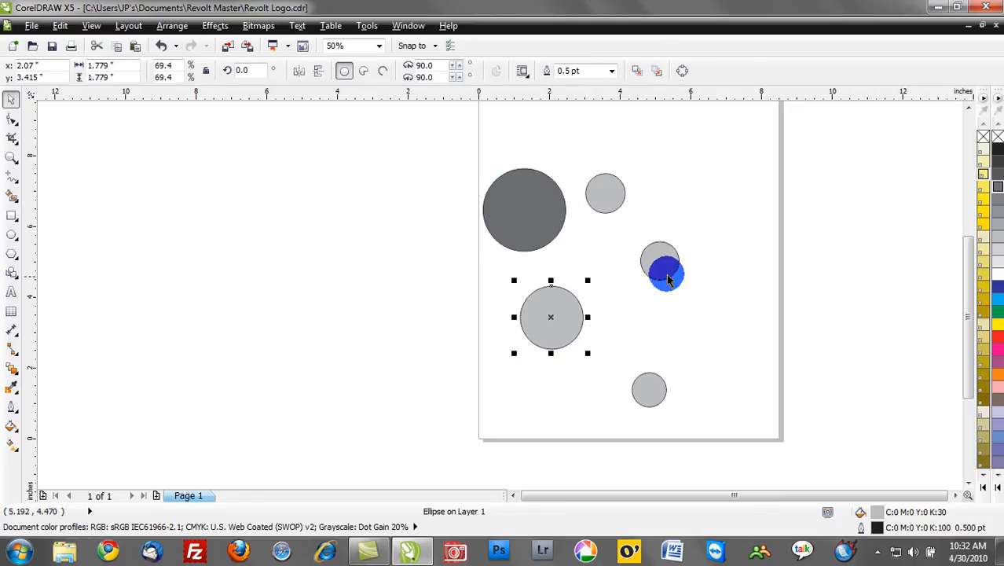
{"action": "left_click", "coordinate": [609, 217]}
{"action": "left_click", "coordinate": [649, 388]}
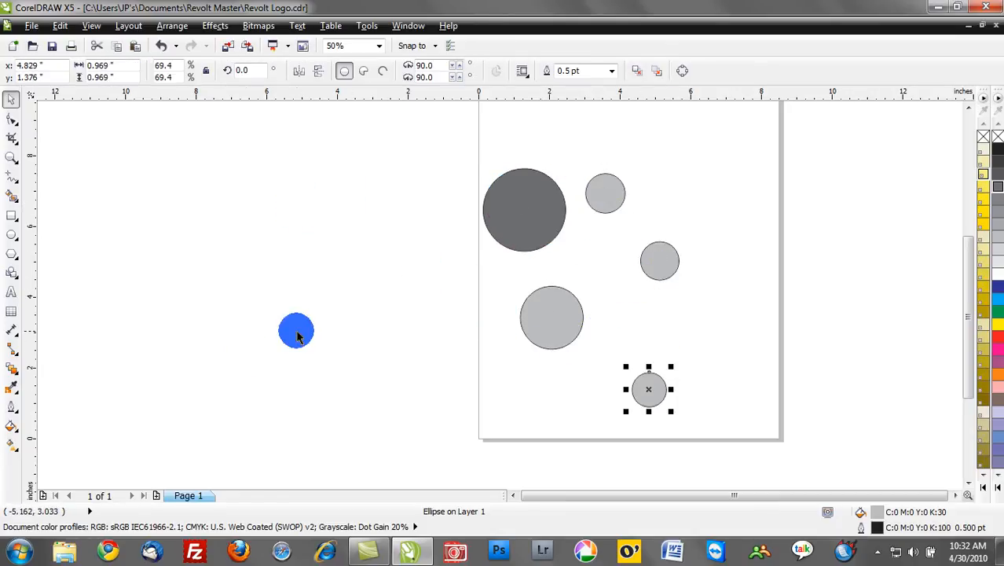
{"action": "left_click", "coordinate": [291, 332]}
{"action": "double_click", "coordinate": [12, 101]}
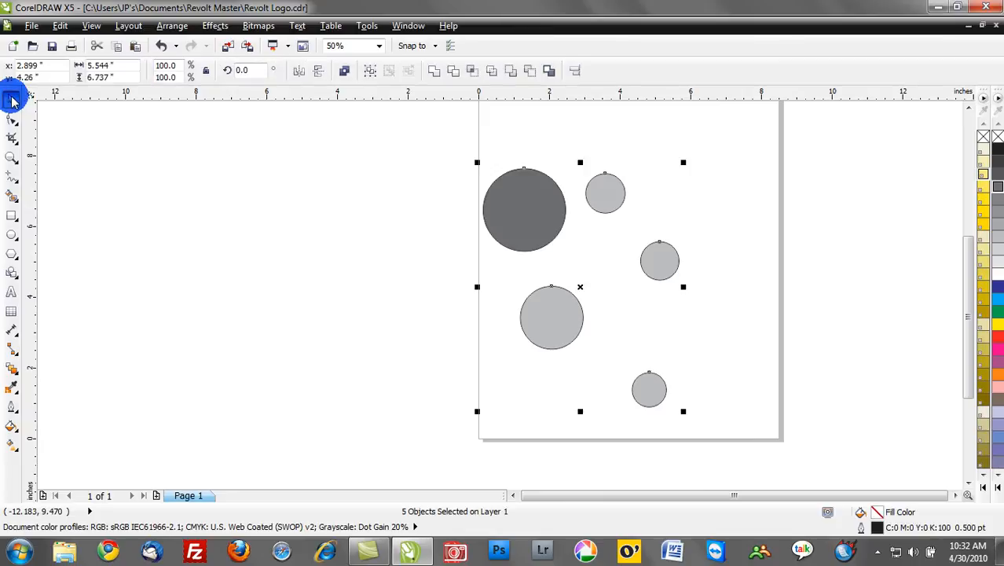
{"action": "key", "text": "ctrl+g"}
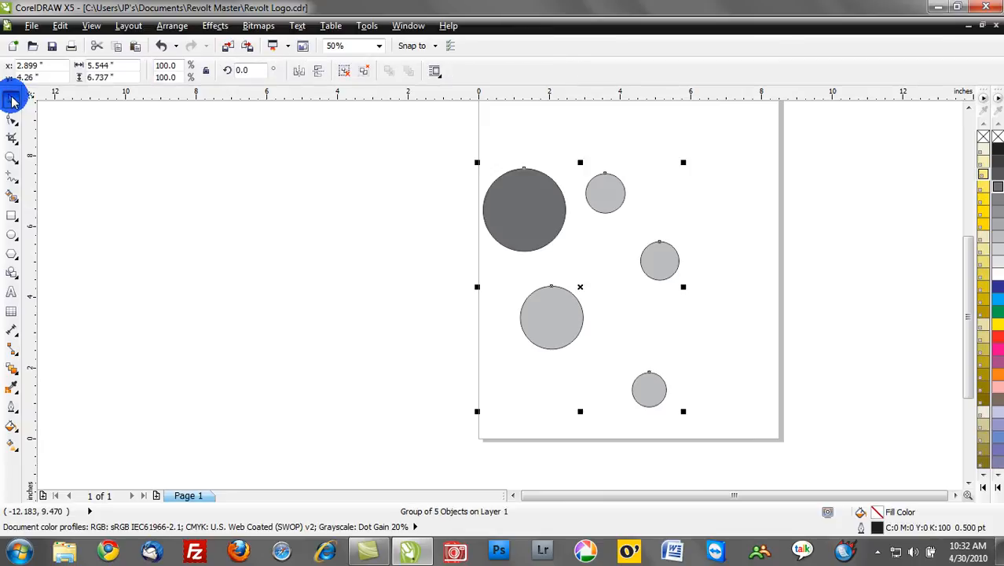
{"action": "left_click_drag", "start_coordinate": [682, 162], "coordinate": [729, 143]}
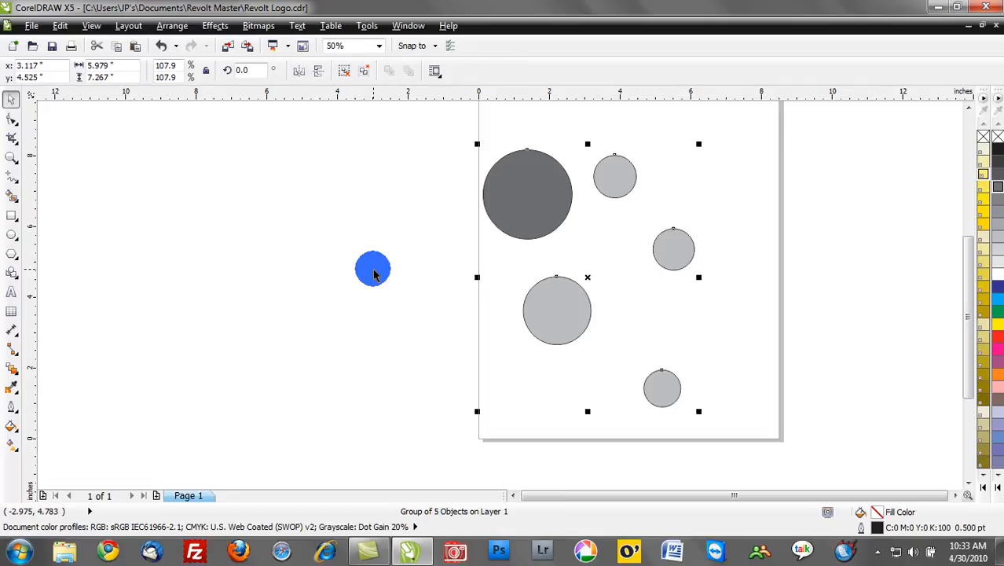
{"action": "left_click", "coordinate": [369, 288]}
Step: Ungroup the circles and combine them into a single curve object
{"action": "left_click", "coordinate": [563, 197]}
{"action": "key", "text": "ctrl+u"}
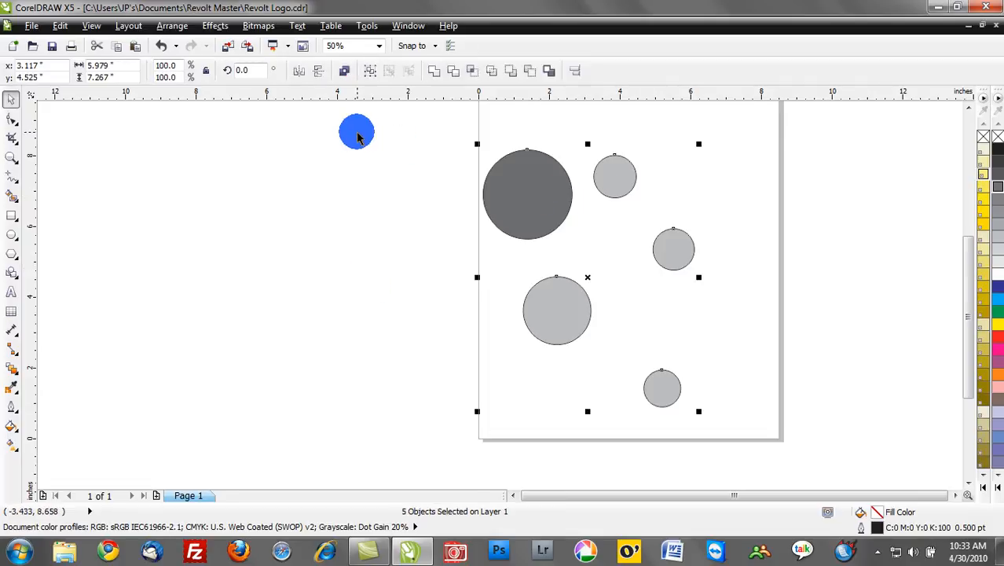
{"action": "key", "text": "ctrl+l"}
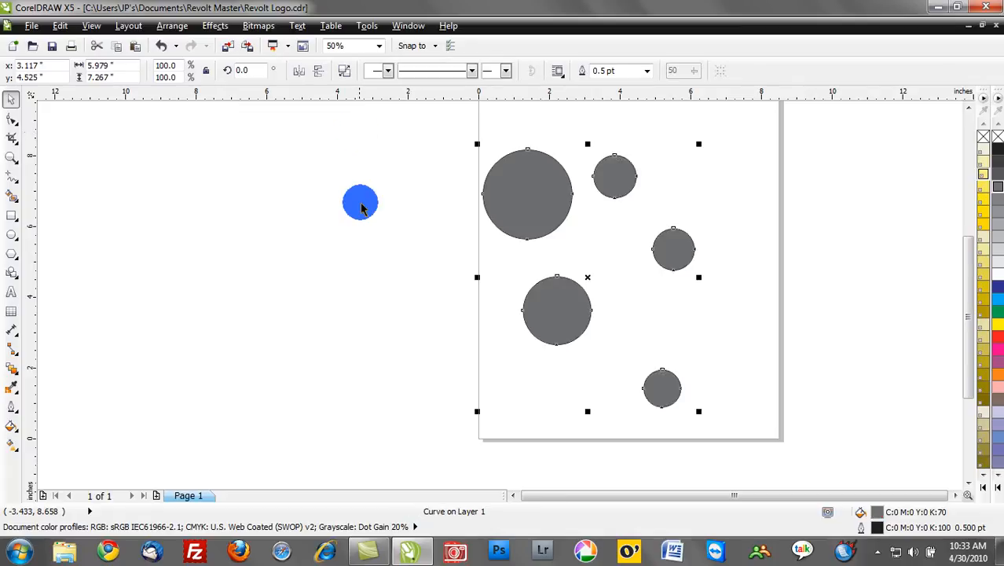
Step: Move the combined curve to about x 3.7, y 5.2 inches and fill it with PANTONE 1-1-6 C yellow
{"action": "left_click_drag", "start_coordinate": [541, 239], "coordinate": [307, 243]}
{"action": "left_click_drag", "start_coordinate": [291, 202], "coordinate": [546, 176]}
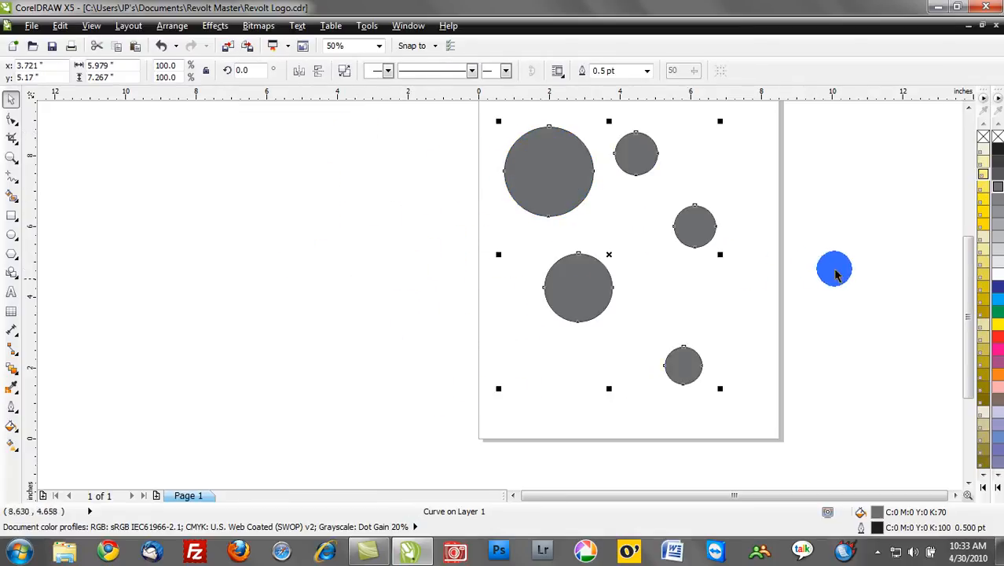
{"action": "left_click", "coordinate": [984, 212]}
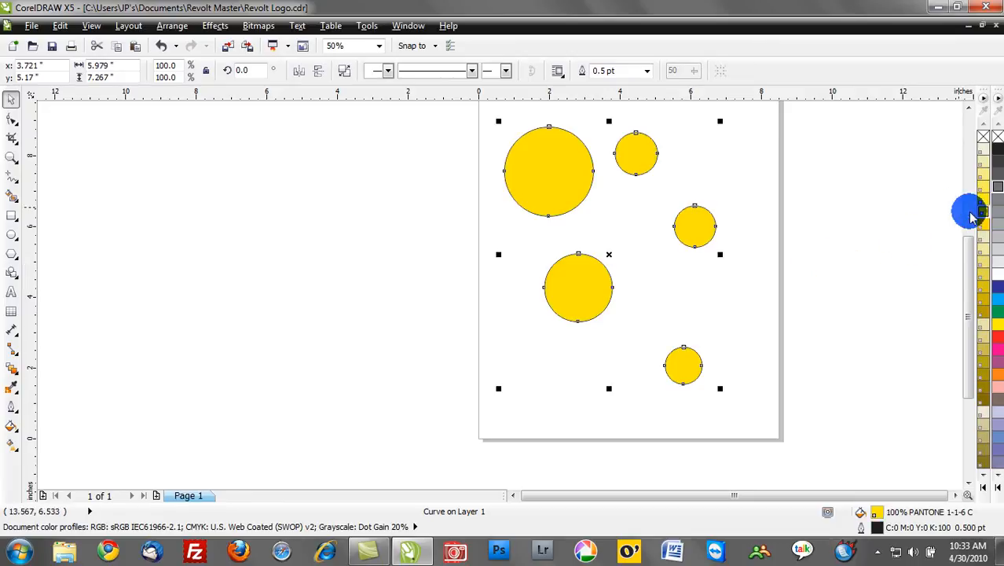
{"action": "left_click", "coordinate": [890, 217]}
Step: Move the combined curve to about x 2.6, y 4.6 inches and scale it down proportionally to about 97.1%
{"action": "left_click", "coordinate": [709, 231]}
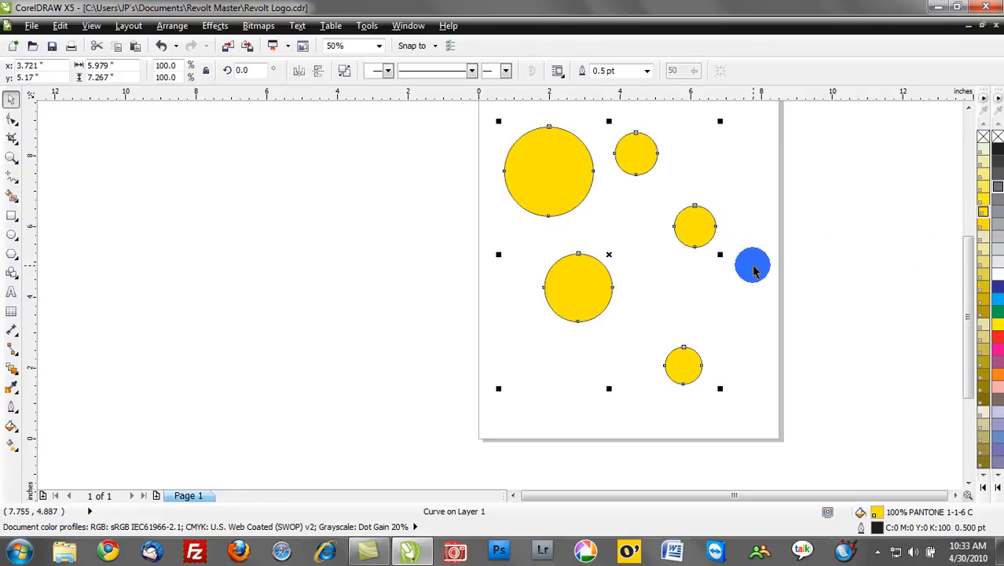
{"action": "left_click", "coordinate": [770, 265]}
{"action": "left_click_drag", "start_coordinate": [556, 178], "coordinate": [525, 170]}
{"action": "left_click", "coordinate": [390, 196]}
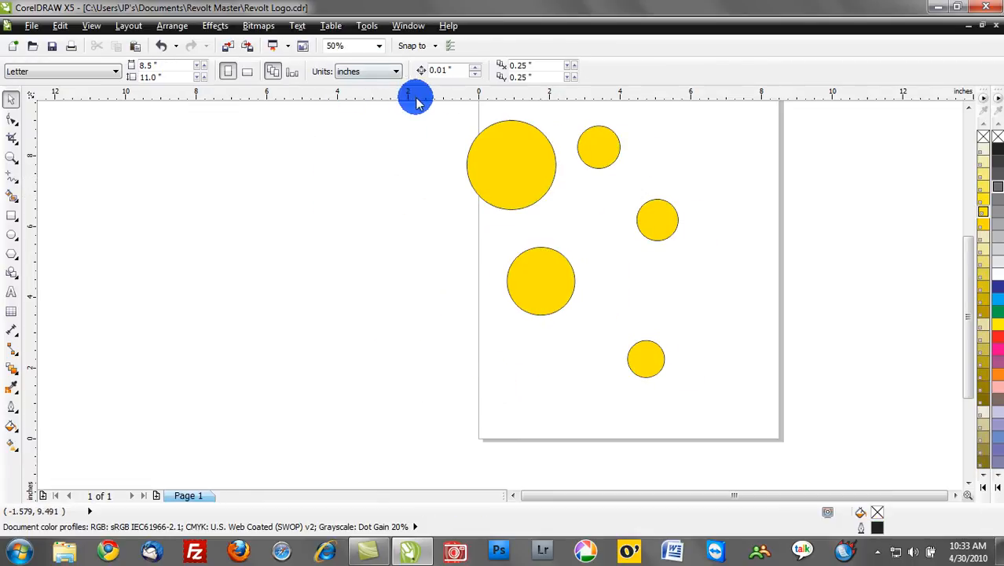
{"action": "left_click", "coordinate": [488, 143]}
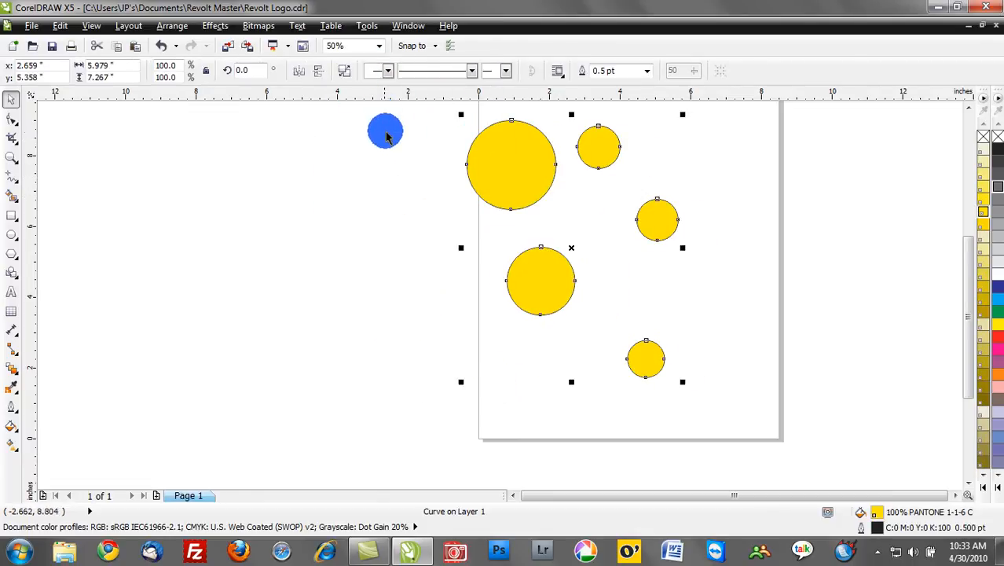
{"action": "left_click_drag", "start_coordinate": [496, 182], "coordinate": [496, 208]}
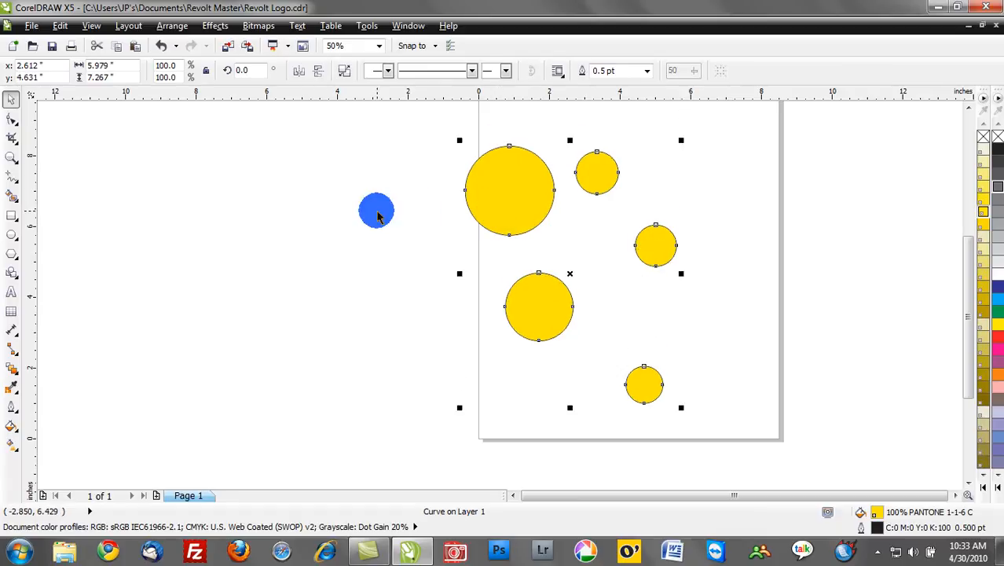
{"action": "left_click_drag", "start_coordinate": [680, 141], "coordinate": [641, 342]}
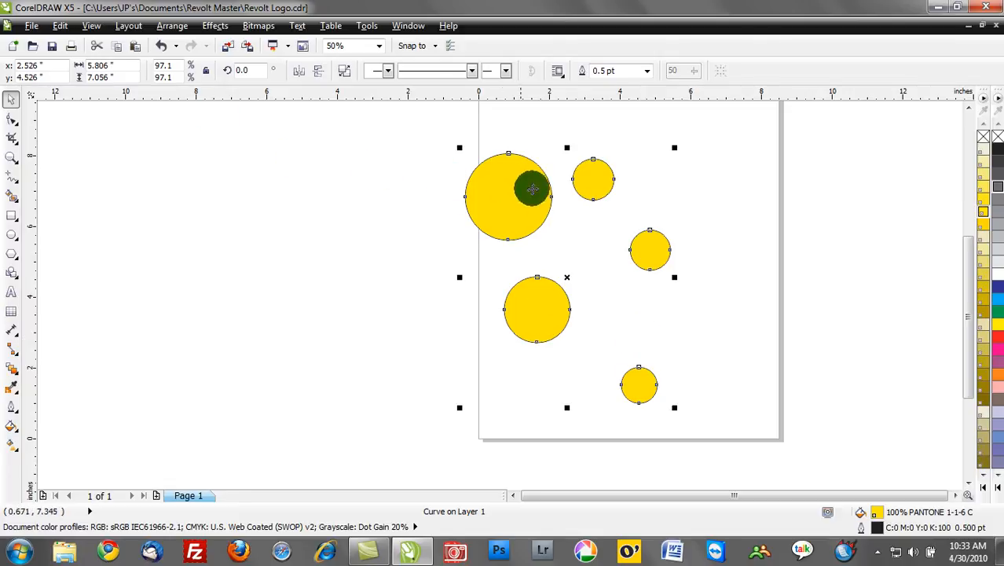
Step: Break the combined yellow curve apart into separate circles and deselect them
{"action": "left_click", "coordinate": [170, 26]}
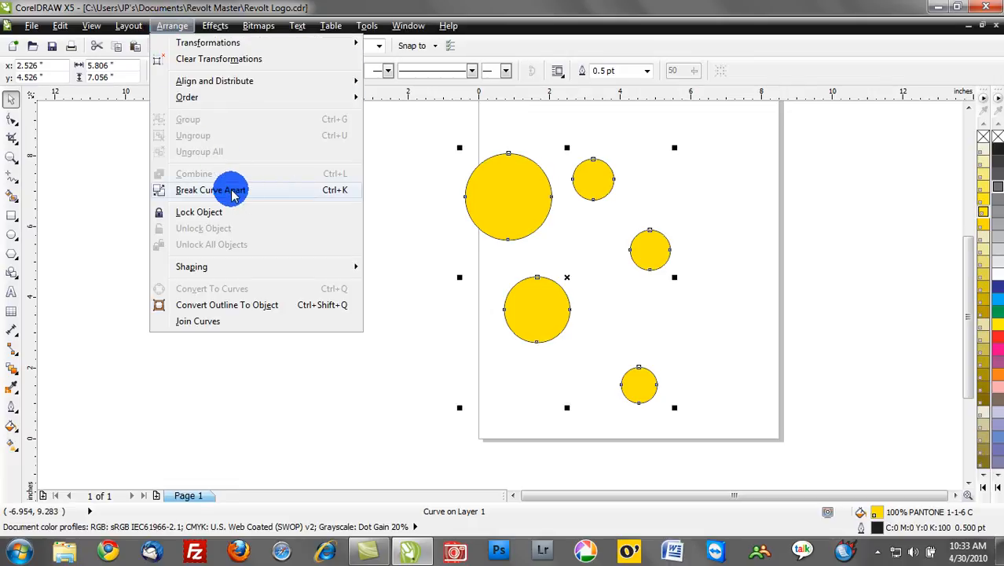
{"action": "left_click", "coordinate": [284, 197]}
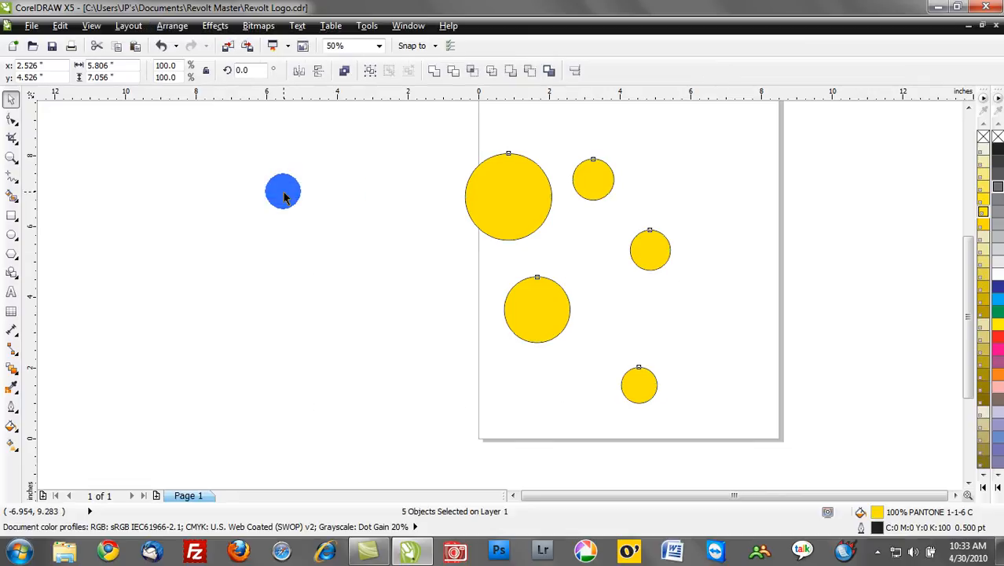
{"action": "left_click", "coordinate": [283, 196]}
Step: Move the largest circle and the two small upper circles individually and undo those moves
{"action": "left_click_drag", "start_coordinate": [493, 206], "coordinate": [315, 219]}
{"action": "left_click_drag", "start_coordinate": [593, 179], "coordinate": [647, 150]}
{"action": "left_click_drag", "start_coordinate": [650, 250], "coordinate": [684, 273]}
{"action": "left_click_drag", "start_coordinate": [684, 273], "coordinate": [719, 397]}
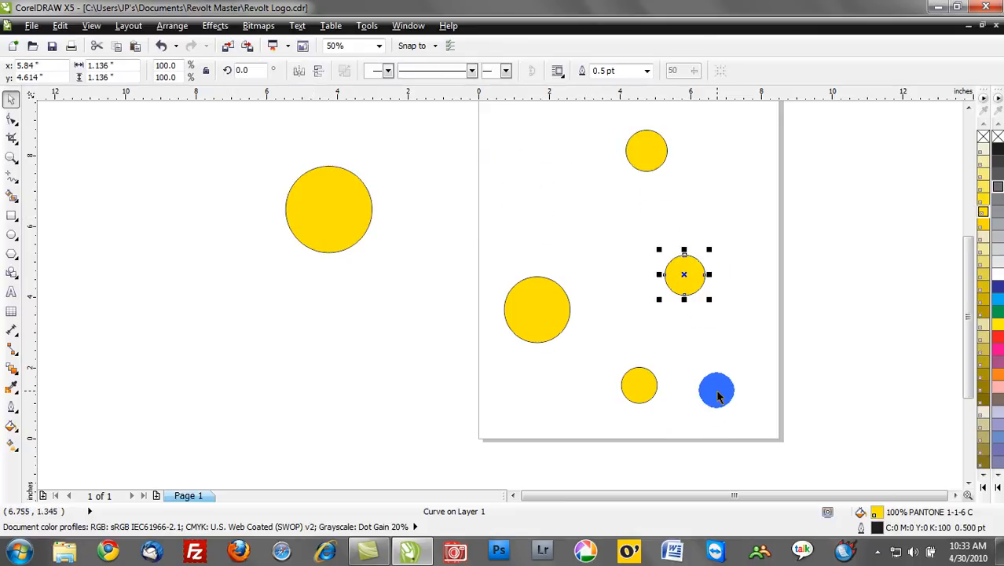
{"action": "key", "text": "ctrl+z"}
{"action": "key", "text": "ctrl+z"}
{"action": "key", "text": "ctrl+z"}
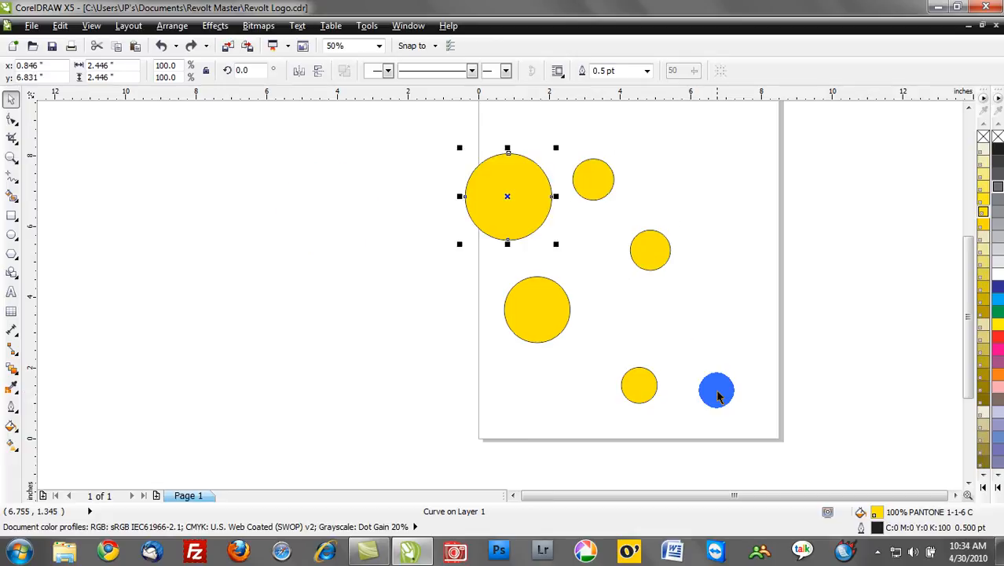
Step: Select all five circles and delete them from the page
{"action": "left_click_drag", "start_coordinate": [418, 119], "coordinate": [828, 475]}
{"action": "key", "text": "Delete"}
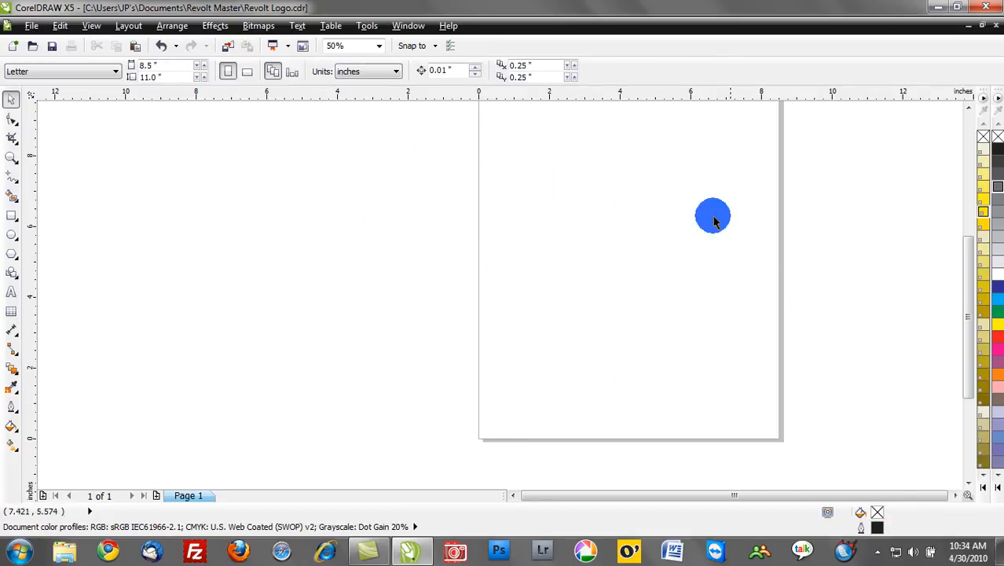
Step: Add the artistic text COREL in Arial to the page and scale it up proportionally to about 88 pt
{"action": "scroll", "coordinate": [656, 222], "scroll_direction": "up", "scroll_amount": 2}
{"action": "left_click", "coordinate": [11, 291]}
{"action": "left_click", "coordinate": [381, 287]}
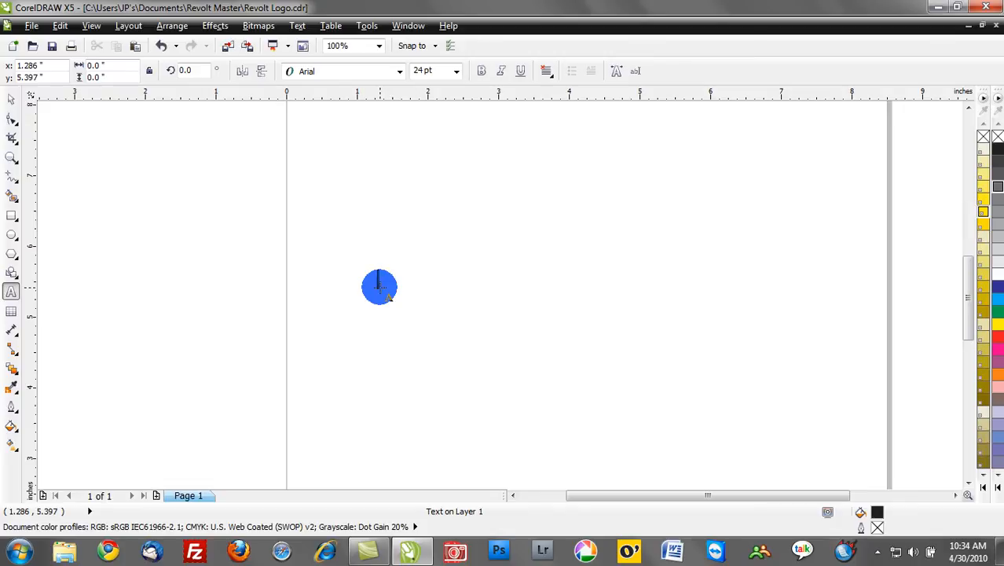
{"action": "type", "text": "Col"}
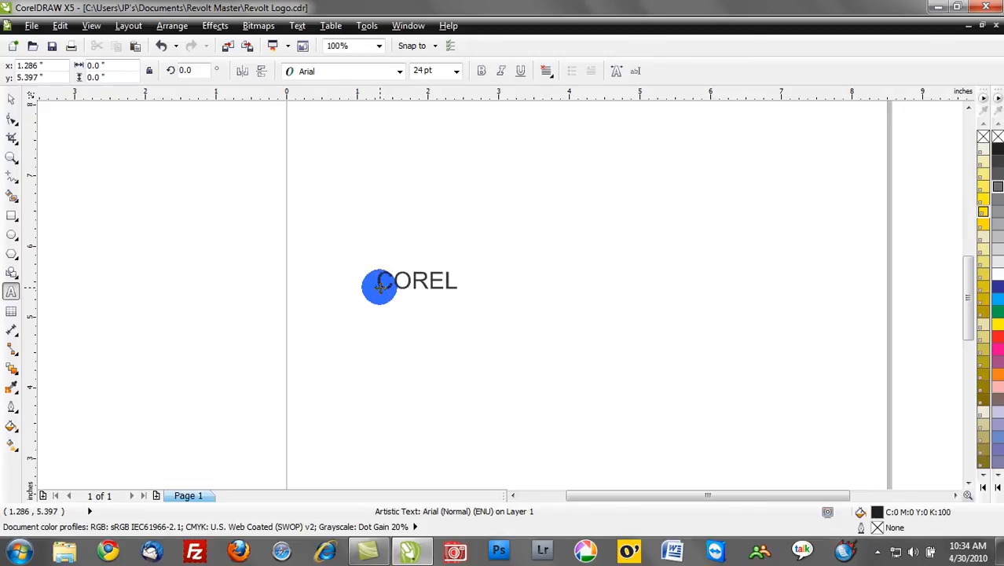
{"action": "left_click", "coordinate": [11, 97]}
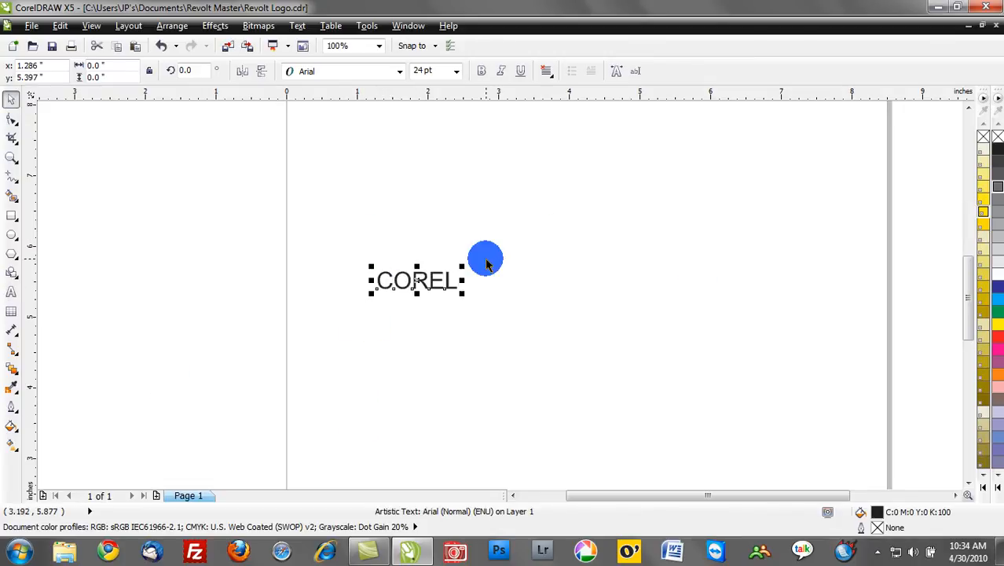
{"action": "left_click_drag", "start_coordinate": [463, 267], "coordinate": [674, 182]}
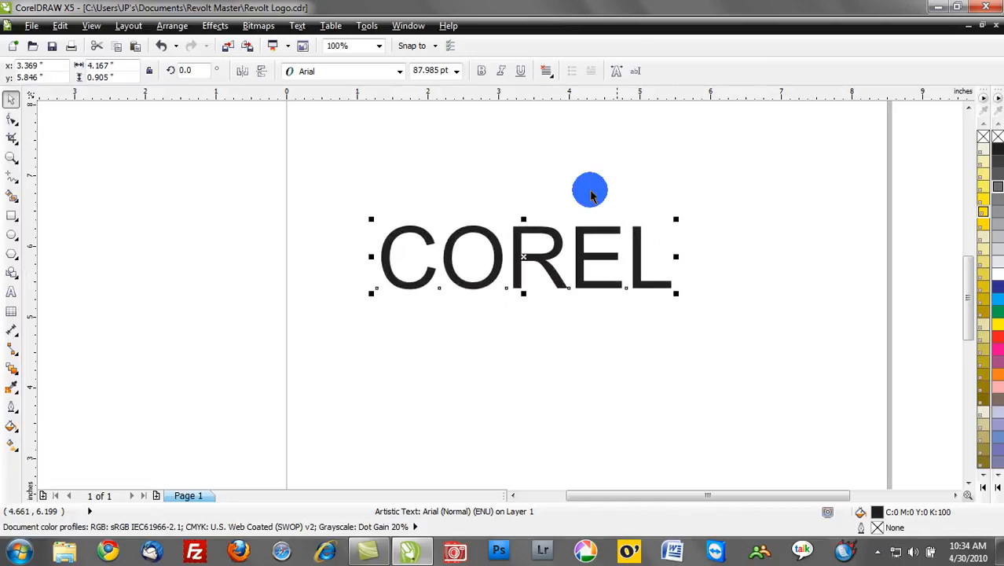
Step: Convert the COREL text to curves and move the resulting curve to about x 2.7, y 5.9 inches
{"action": "left_click", "coordinate": [166, 25]}
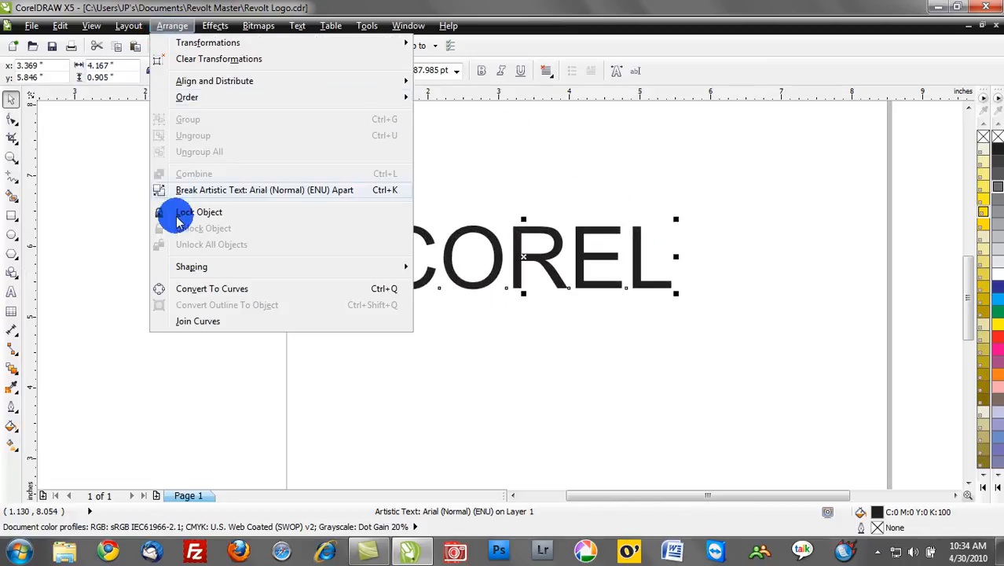
{"action": "left_click", "coordinate": [198, 291]}
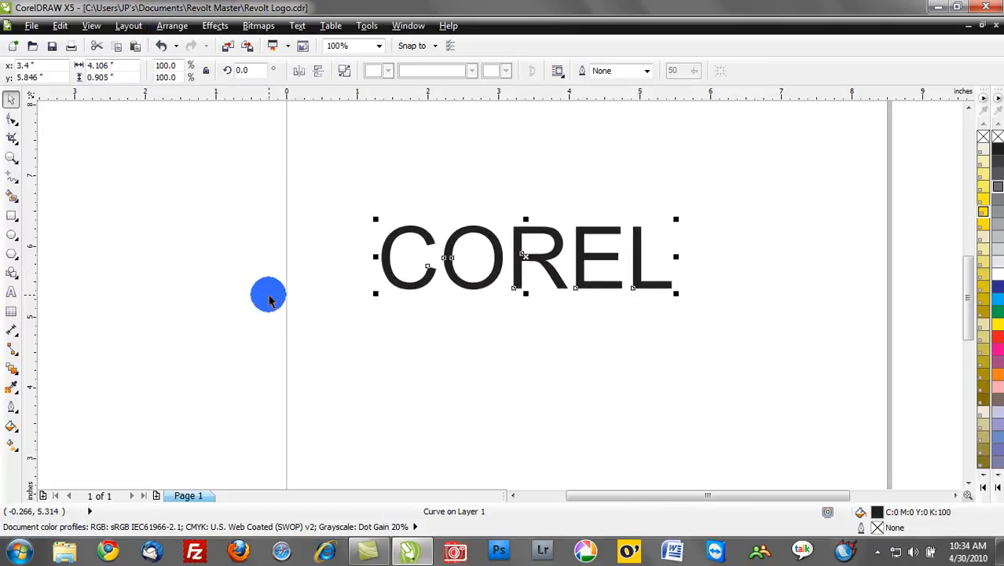
{"action": "left_click", "coordinate": [267, 291]}
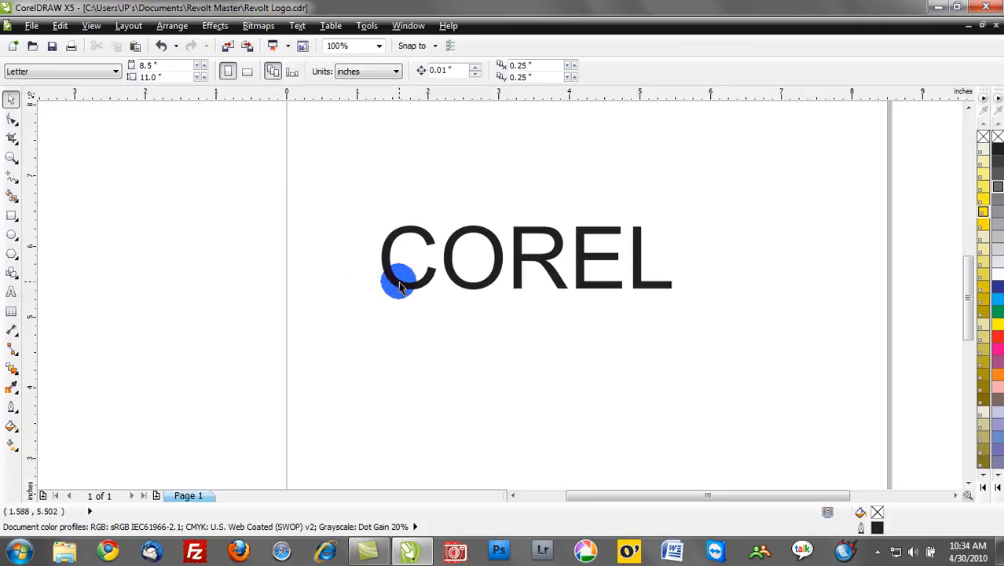
{"action": "left_click_drag", "start_coordinate": [400, 287], "coordinate": [354, 284]}
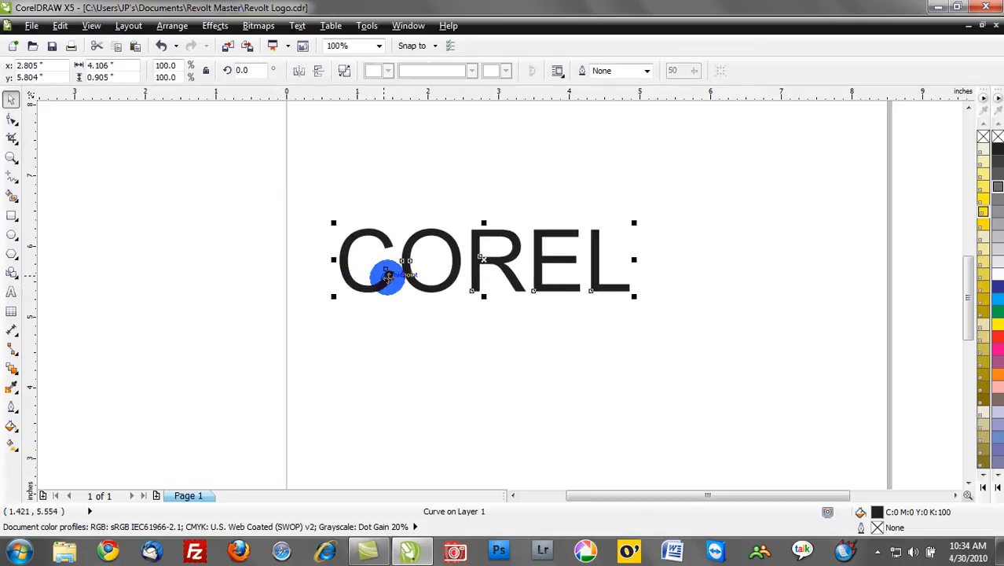
{"action": "left_click_drag", "start_coordinate": [415, 247], "coordinate": [408, 281]}
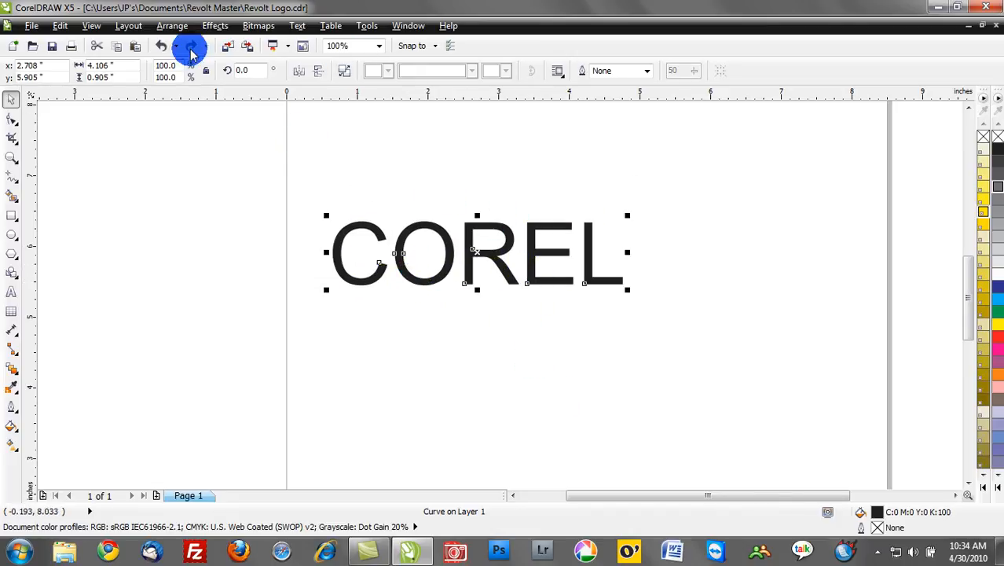
Step: Break the COREL curve apart into its individual shapes and deselect them
{"action": "left_click", "coordinate": [171, 26]}
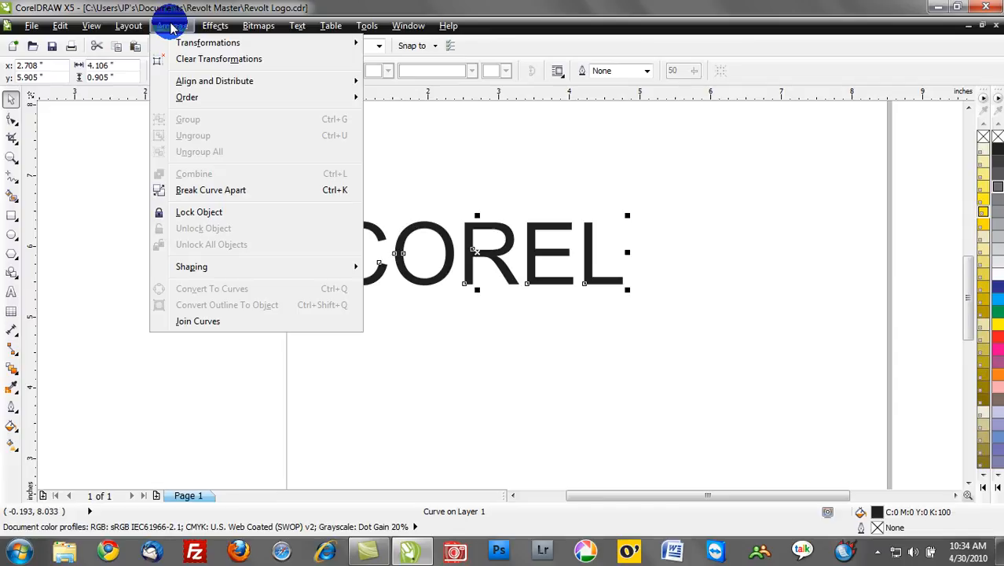
{"action": "left_click", "coordinate": [204, 191]}
{"action": "left_click", "coordinate": [497, 417]}
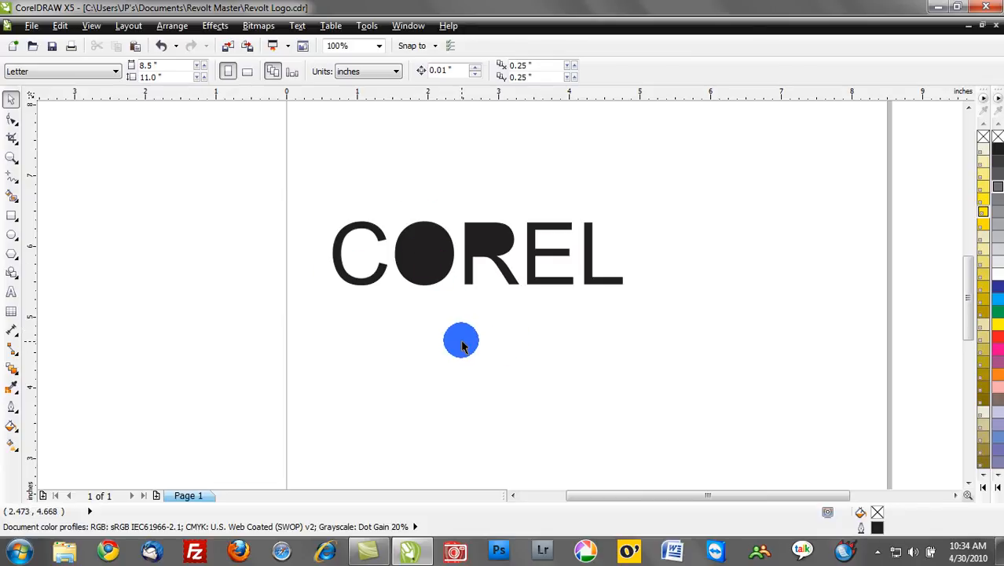
Step: Show the lettering in Wireframe view, move a separated piece of the O upward and undo the move
{"action": "left_click", "coordinate": [90, 25]}
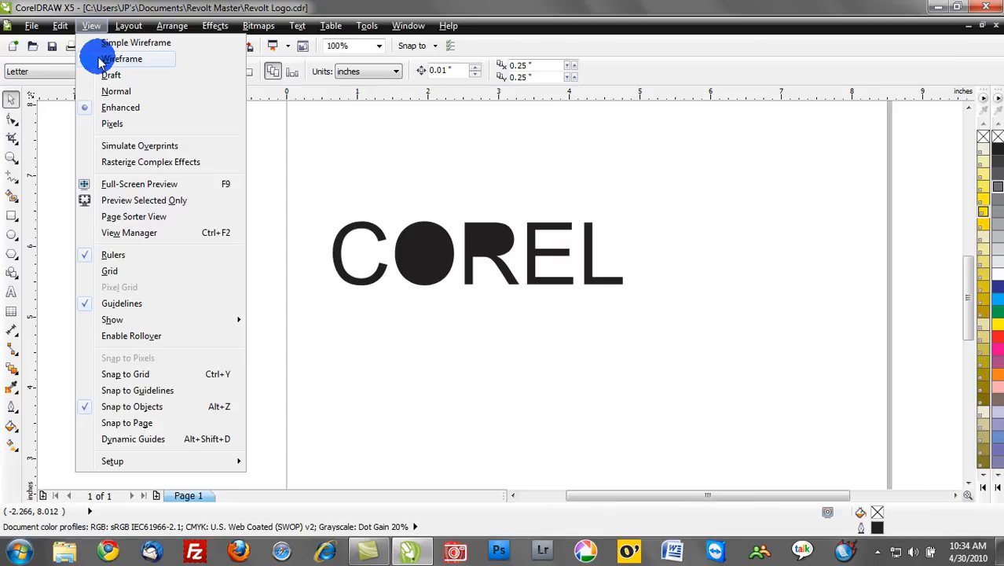
{"action": "left_click", "coordinate": [100, 60]}
{"action": "left_click_drag", "start_coordinate": [419, 247], "coordinate": [415, 186]}
{"action": "left_click", "coordinate": [478, 338]}
{"action": "key", "text": "ctrl+z"}
{"action": "left_click", "coordinate": [478, 338]}
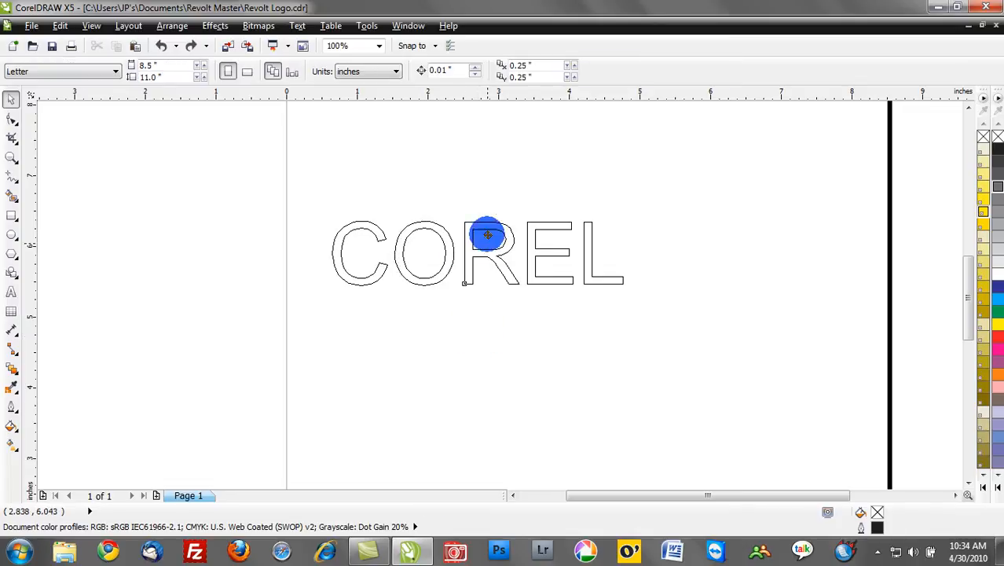
Step: Move a separated piece of the R upward, undo the move and restore the Enhanced view
{"action": "left_click_drag", "start_coordinate": [488, 231], "coordinate": [476, 165]}
{"action": "key", "text": "ctrl+z"}
{"action": "left_click", "coordinate": [493, 322]}
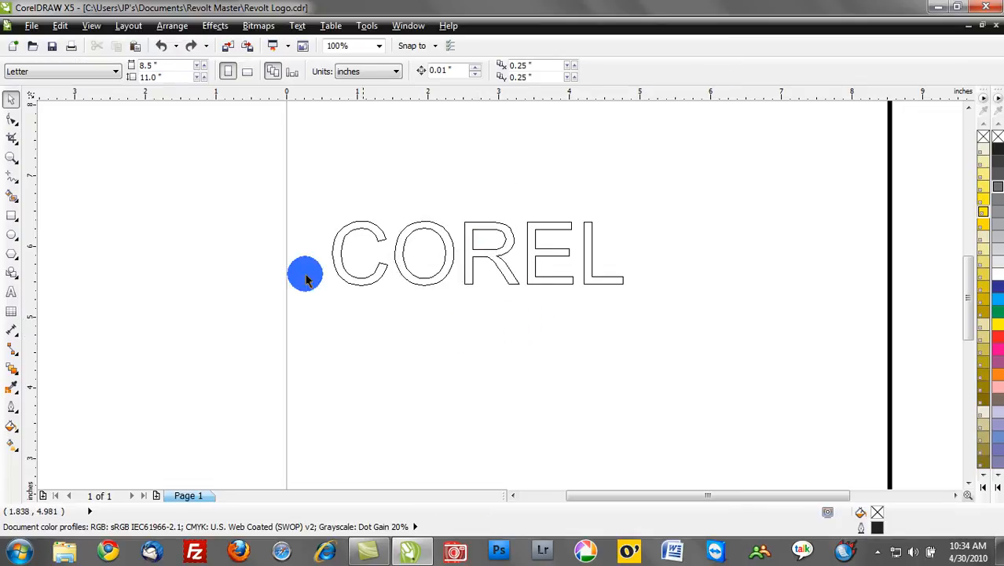
{"action": "left_click", "coordinate": [94, 27]}
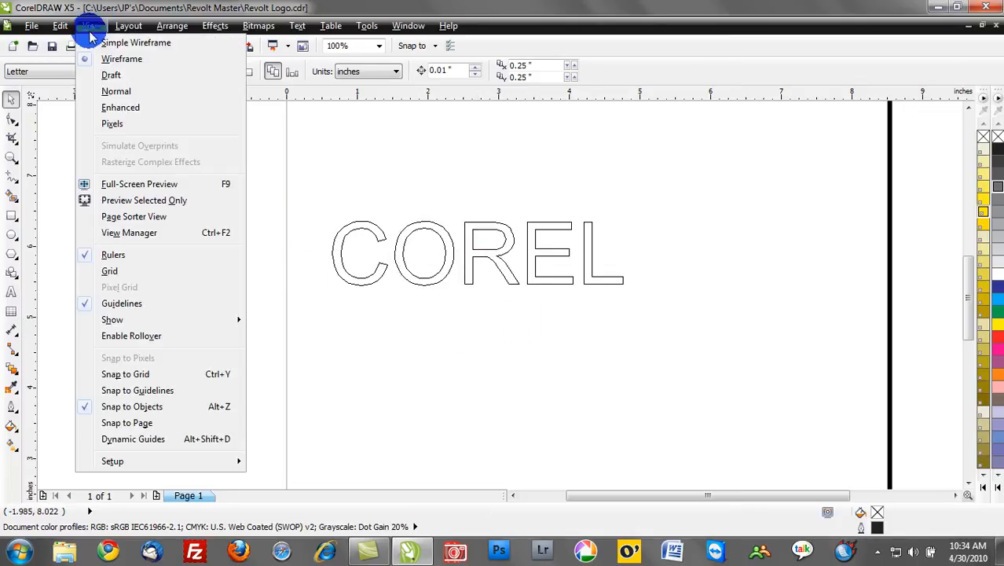
{"action": "left_click", "coordinate": [120, 107]}
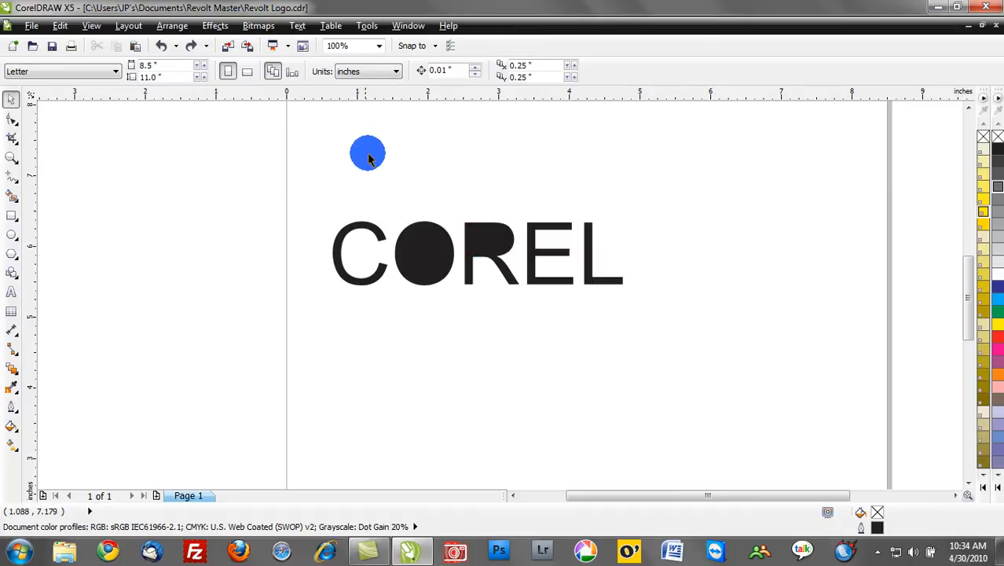
Step: Combine the two shapes of the O into one curve and do the same for the two shapes of the R
{"action": "left_click_drag", "start_coordinate": [374, 145], "coordinate": [464, 308]}
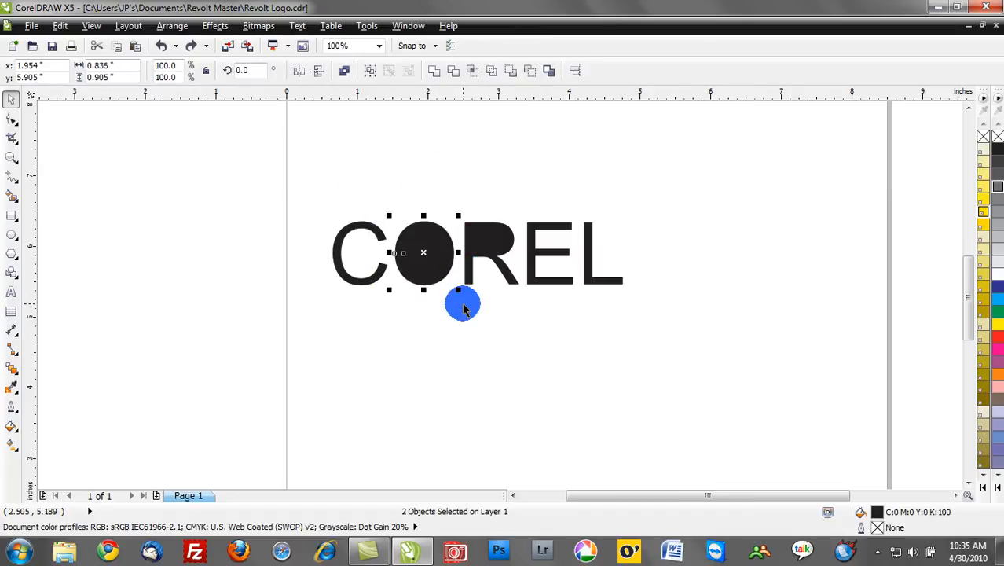
{"action": "key", "text": "ctrl+l"}
{"action": "left_click", "coordinate": [465, 308]}
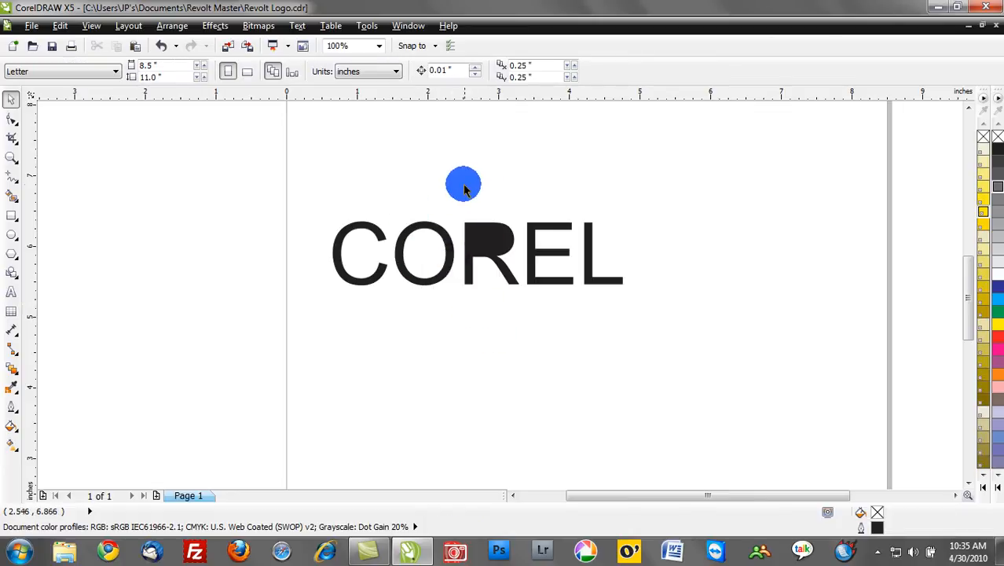
{"action": "left_click_drag", "start_coordinate": [458, 196], "coordinate": [526, 319]}
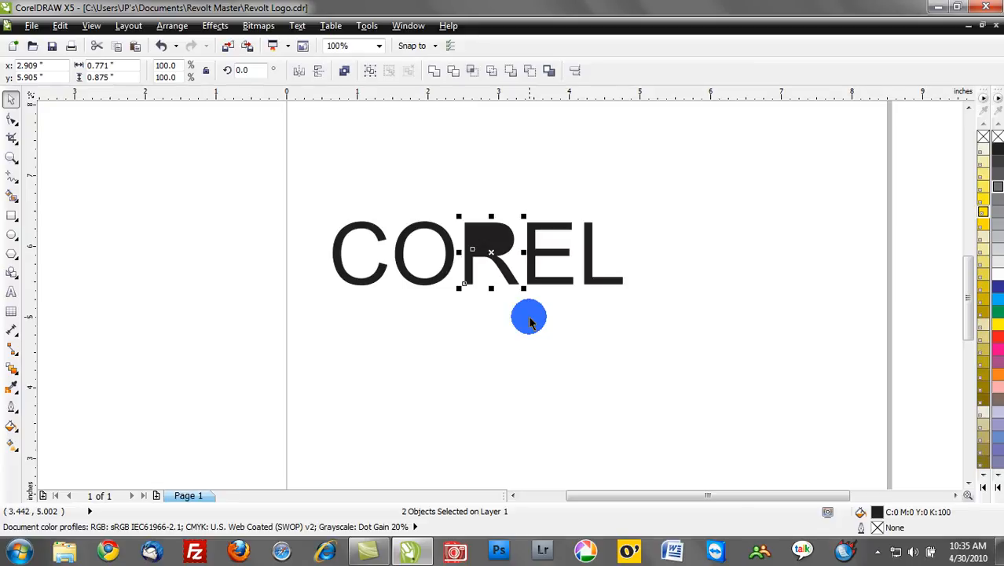
{"action": "key", "text": "ctrl+l"}
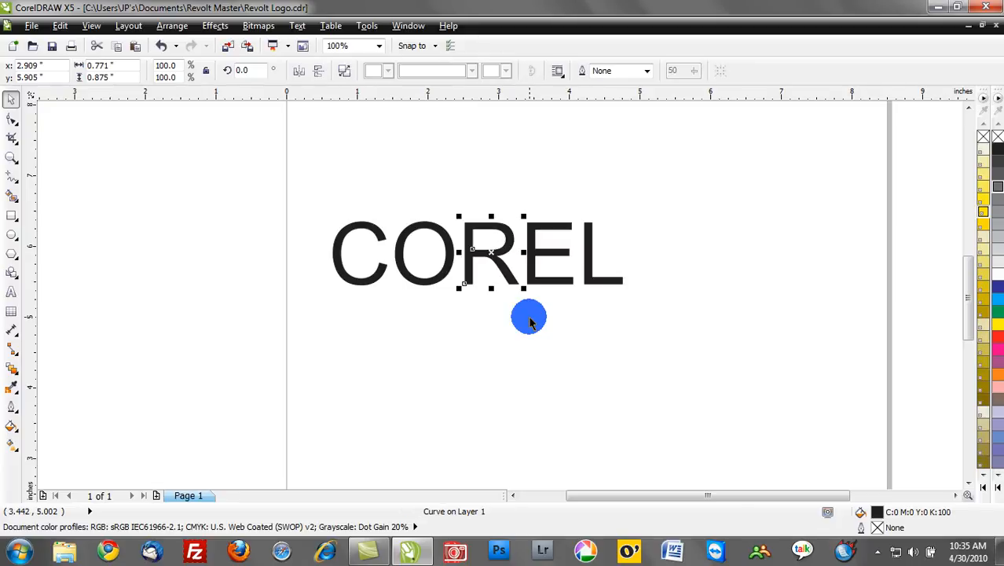